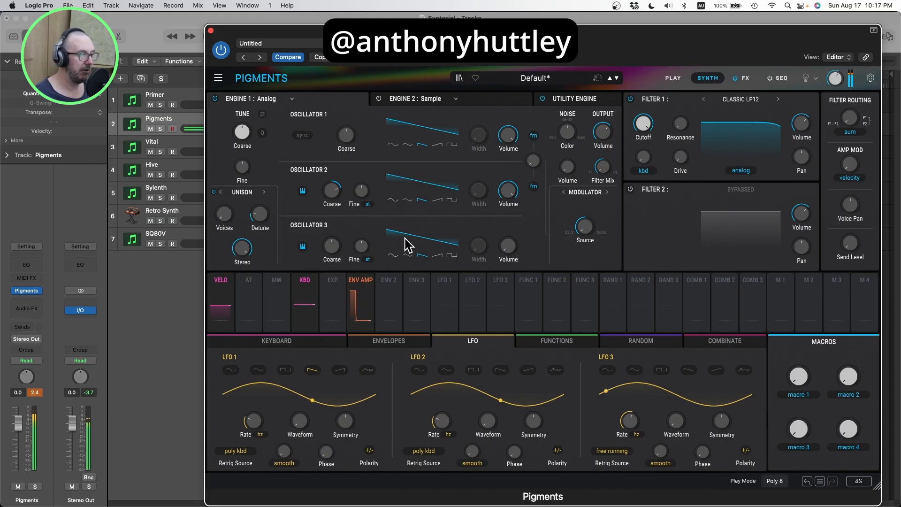
Bring in oscillator 3 at 0.00 dB with a triangle wave and lower its coarse pitch.
double_click(513, 249)
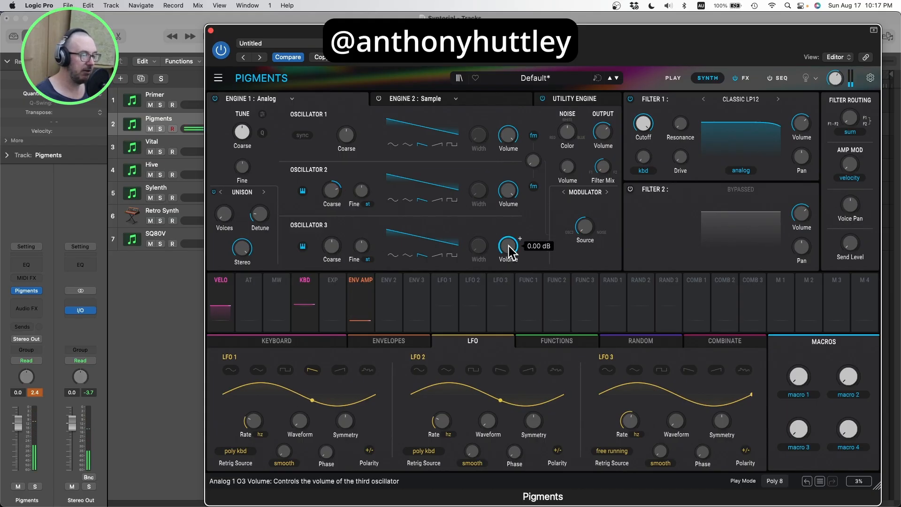
click(407, 255)
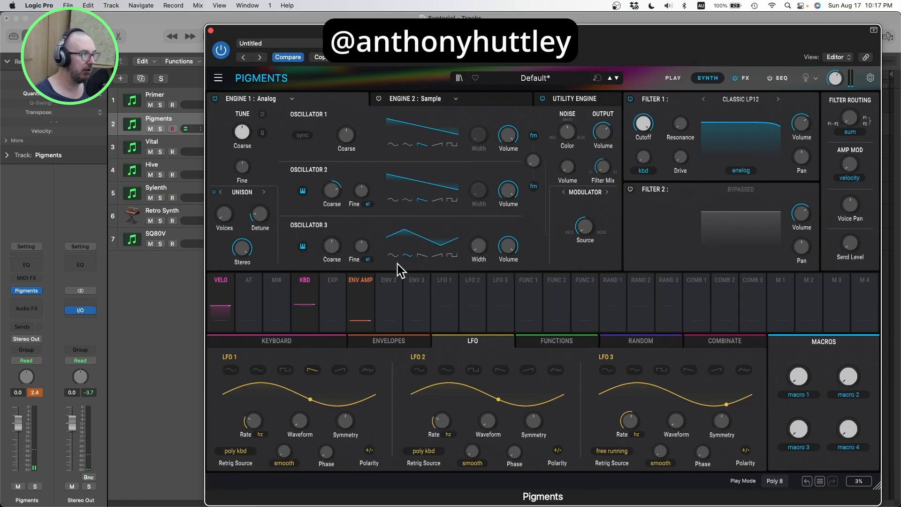
mouse_move(328, 247)
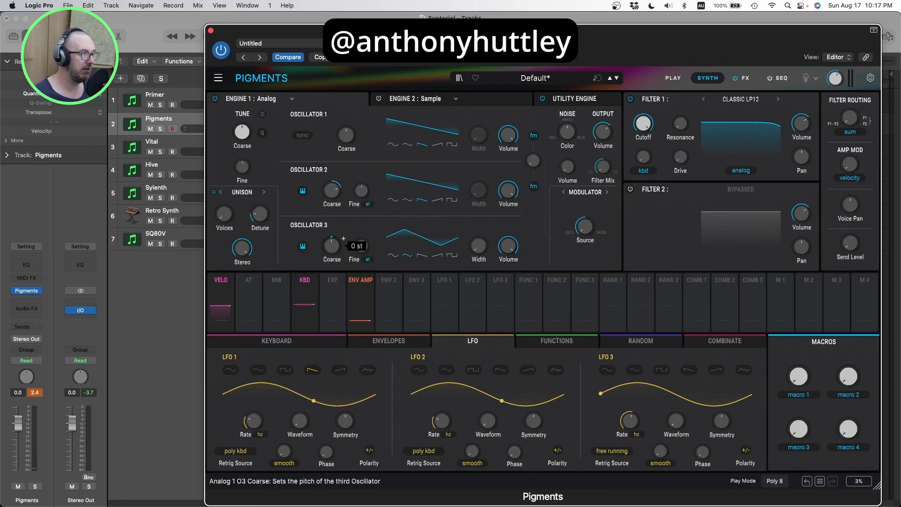
drag(329, 248, 328, 262)
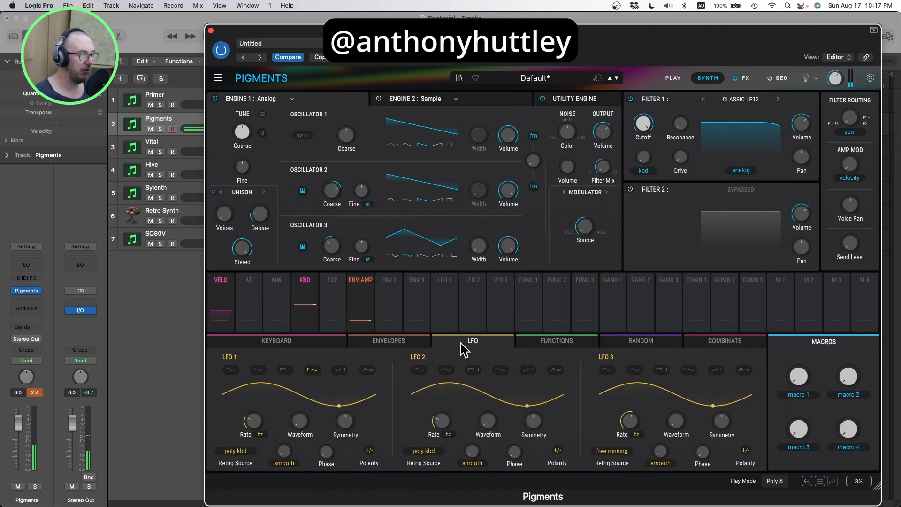
Assign LFO 1 to modulate Filter 1's cutoff and lower the cutoff frequency.
drag(441, 284, 636, 127)
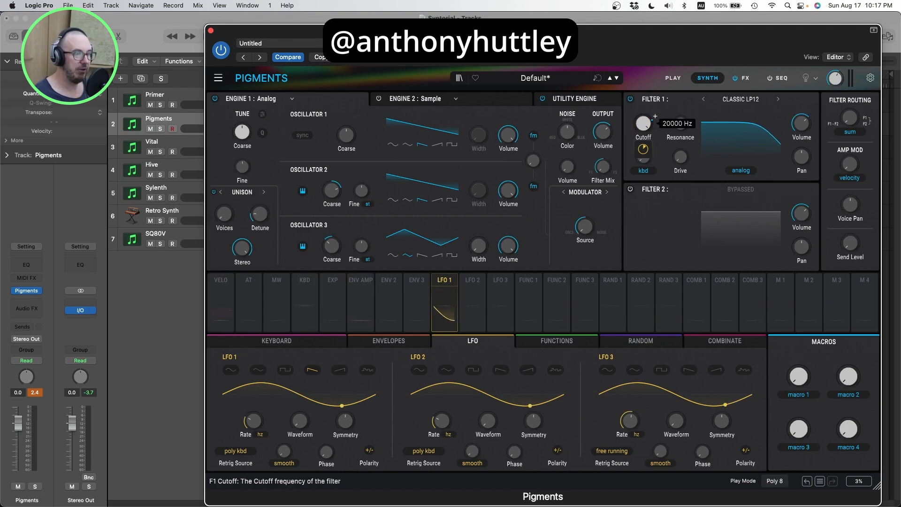
drag(642, 125, 642, 154)
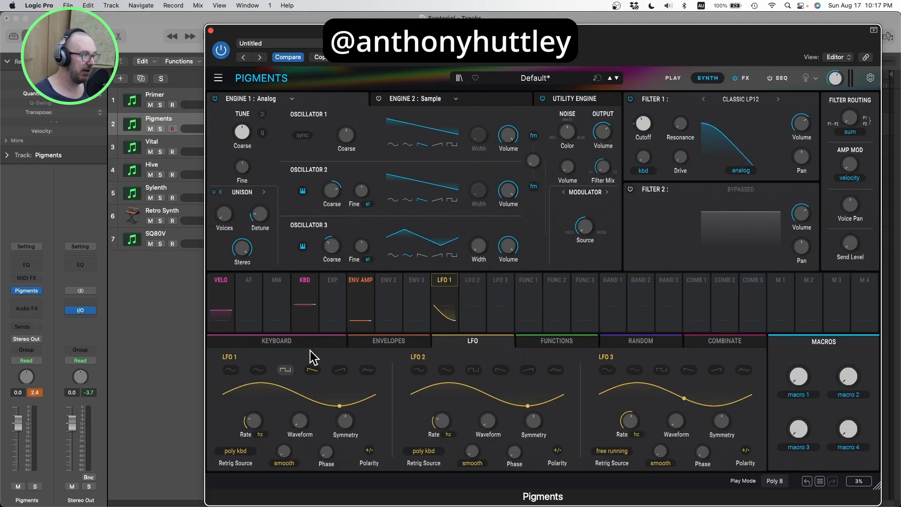
Give LFO 1 a falling sawtooth wave with a faster tempo-synced rate, and set its modulation amount on the cutoff to about 0.27.
click(312, 370)
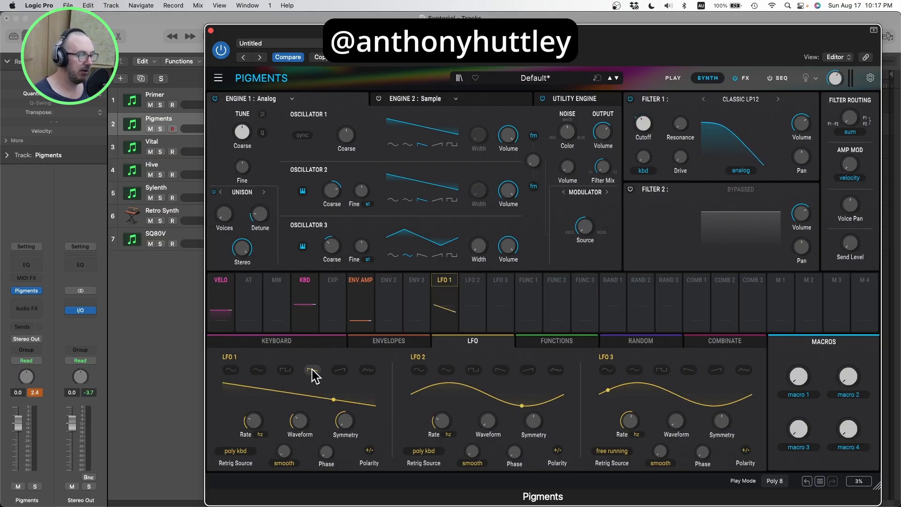
click(260, 433)
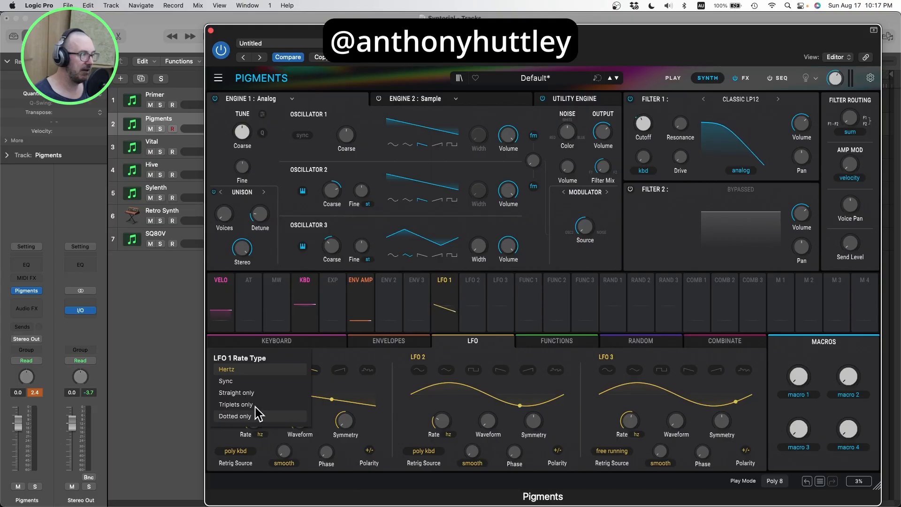
click(249, 380)
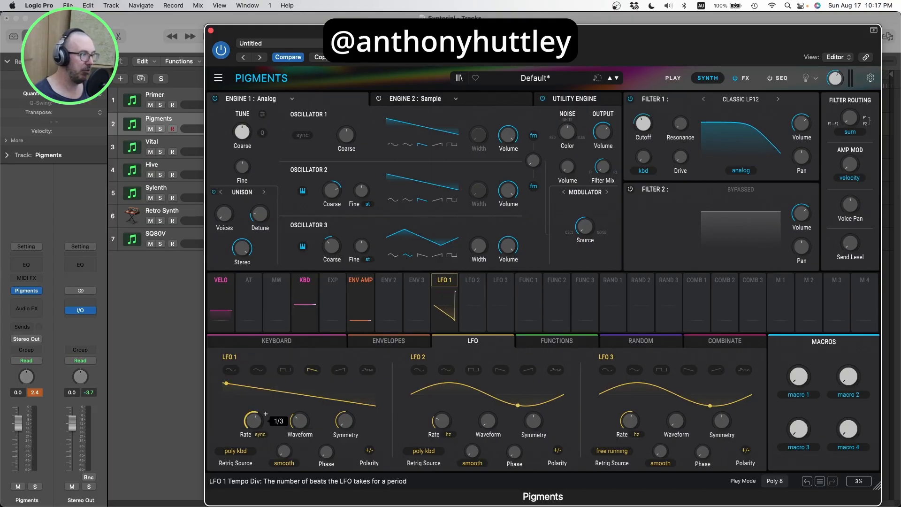
drag(253, 420, 252, 411)
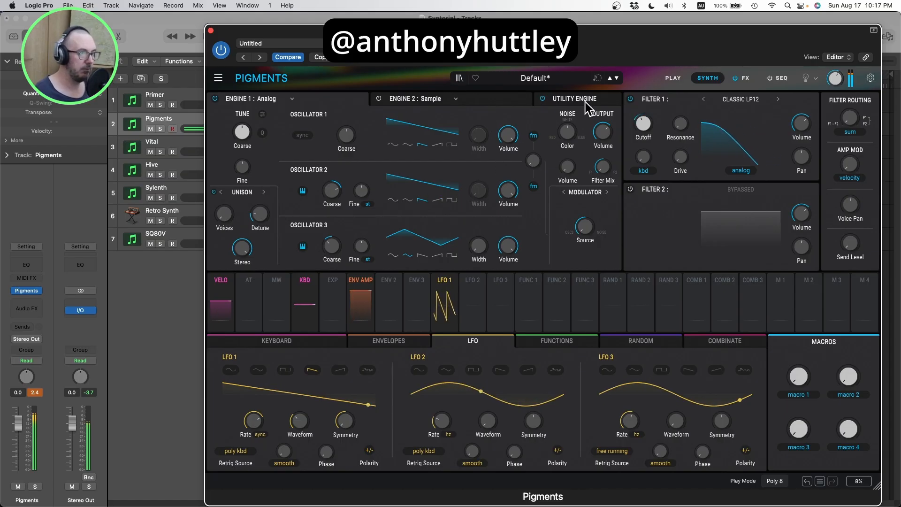
mouse_move(644, 129)
drag(643, 150, 643, 144)
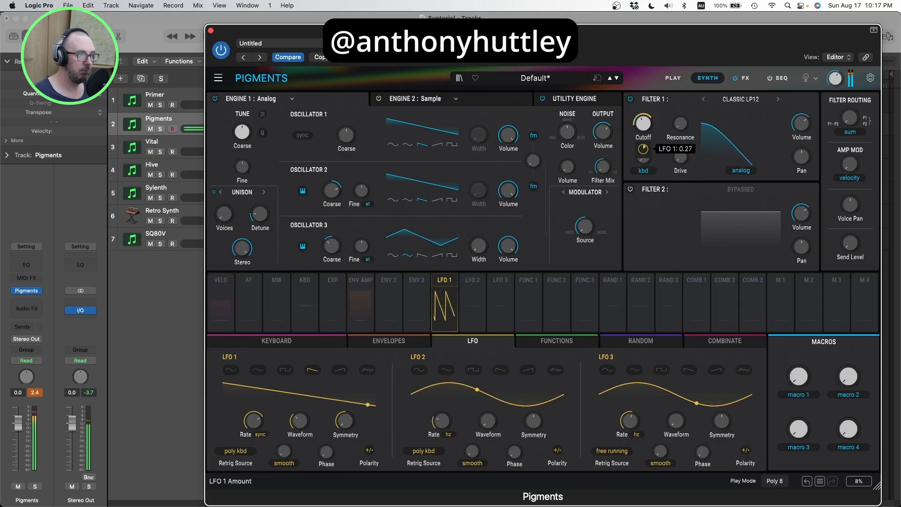
Add a Reverb effect in the first slot of FX A.
click(742, 78)
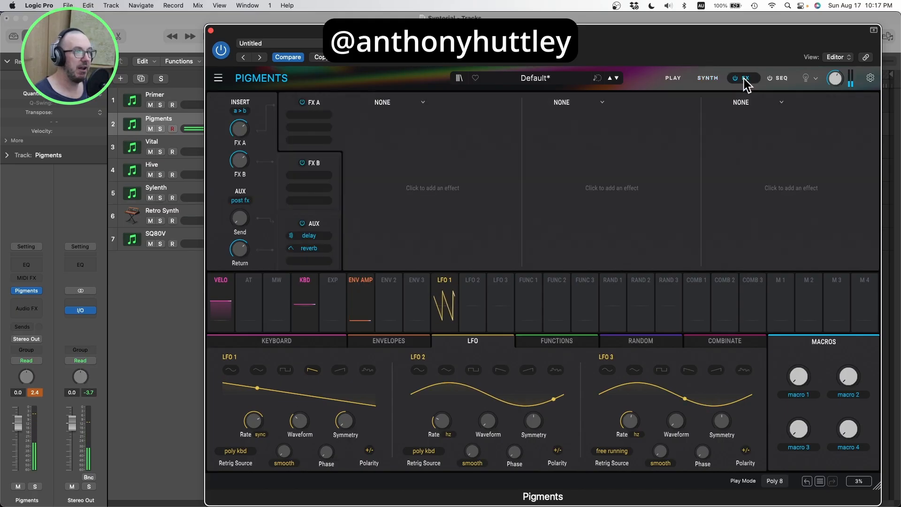
click(393, 102)
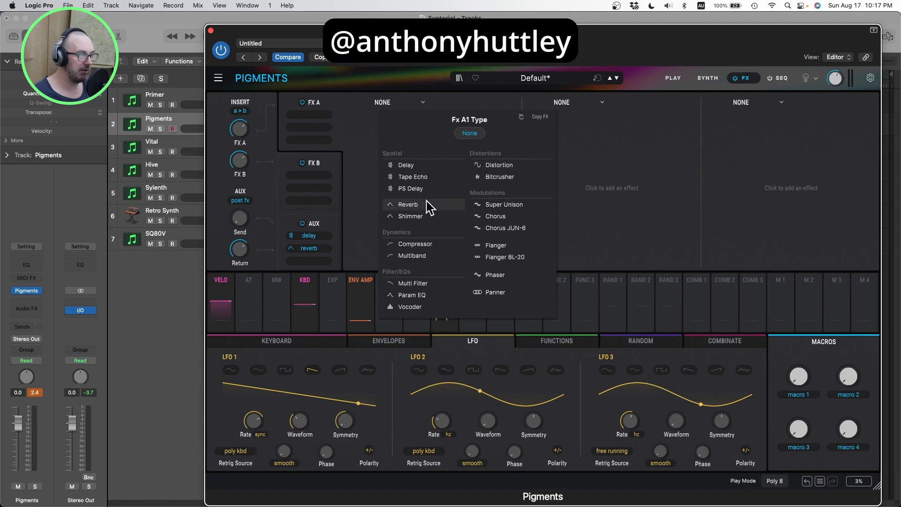
click(407, 204)
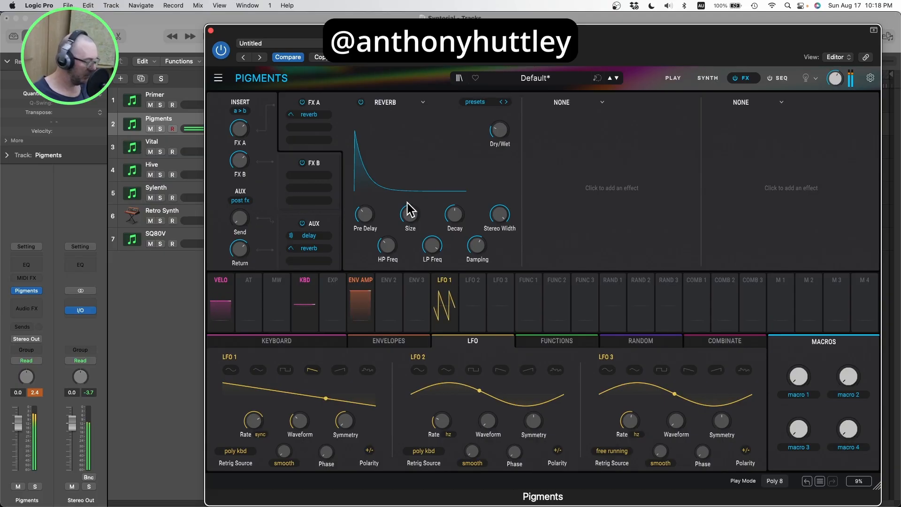
Reposition the synth window and start a new default preset.
drag(488, 18, 430, 13)
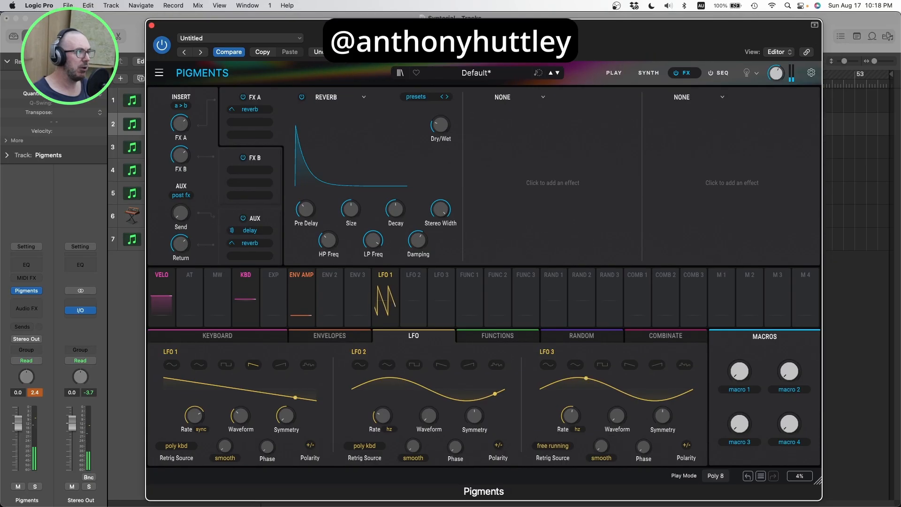
click(162, 75)
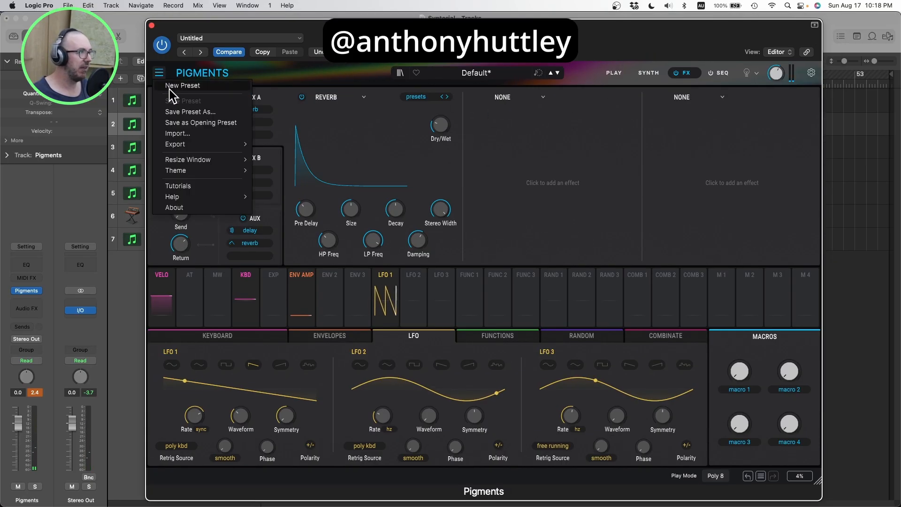
click(170, 89)
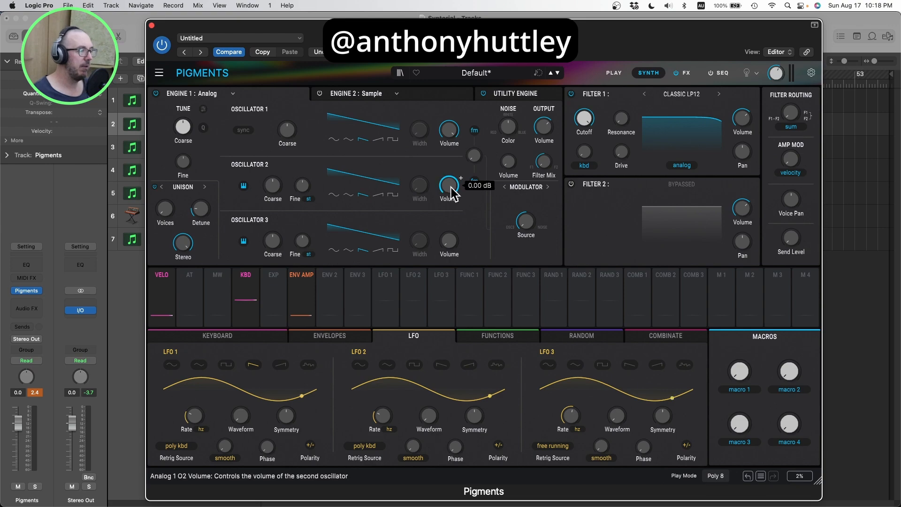
Set all three oscillators to triangle waves and bring in oscillator 3 at full volume with a lower coarse pitch.
click(347, 140)
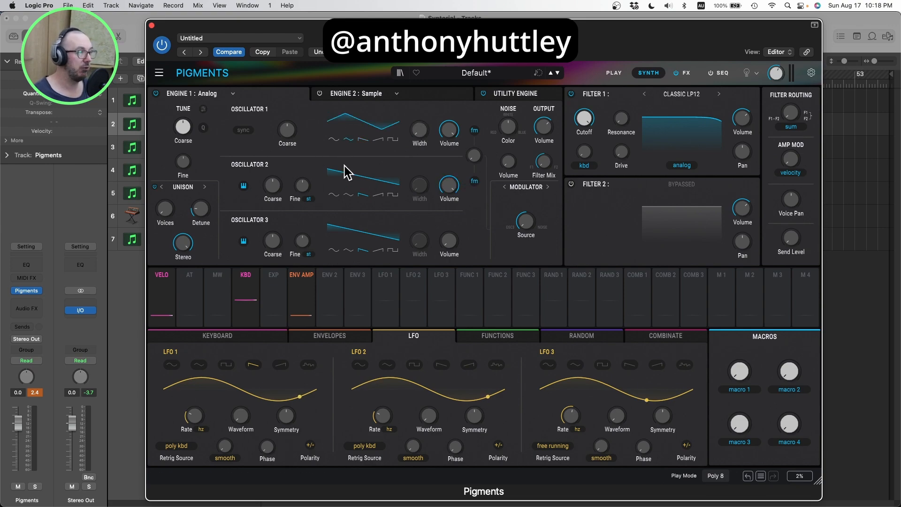
click(348, 195)
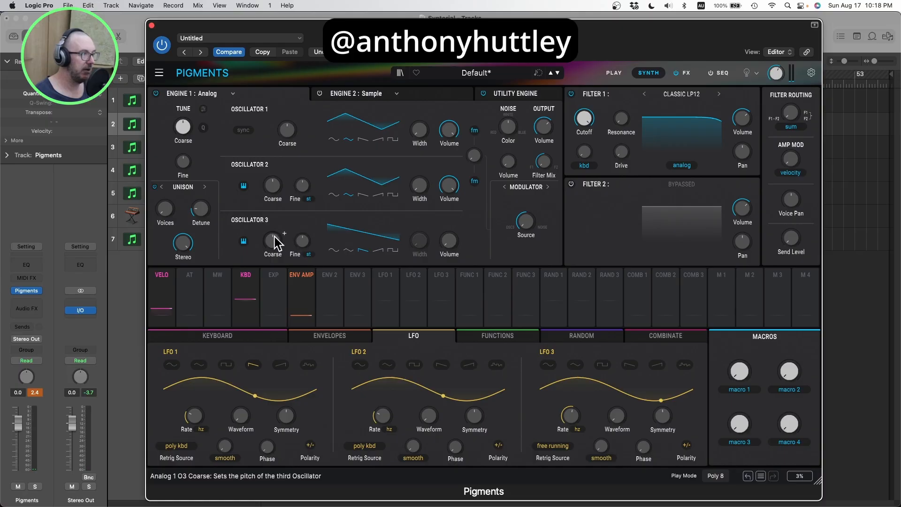
click(347, 250)
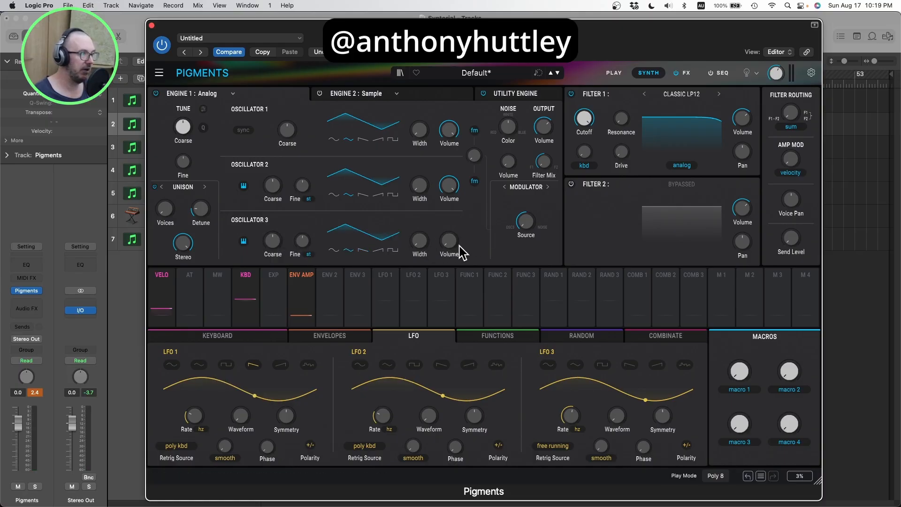
drag(443, 242, 443, 180)
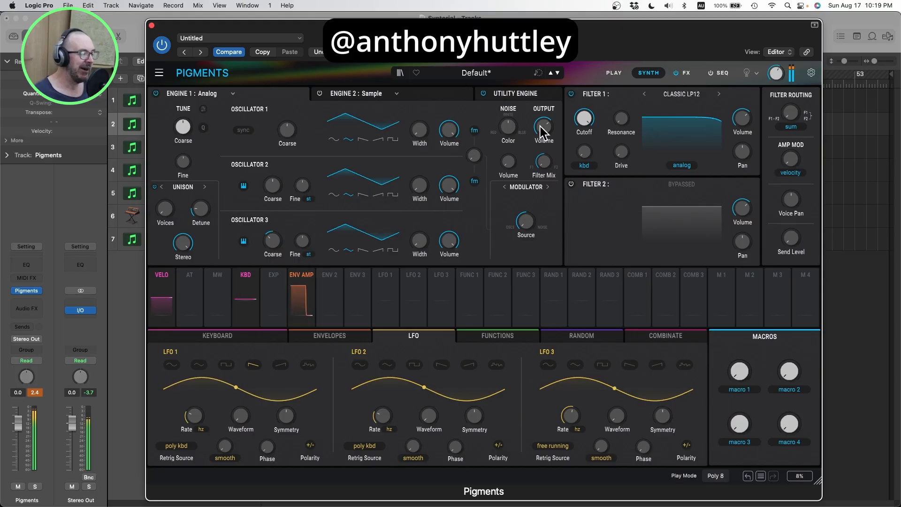
Assign Envelope 2 to modulate Filter 1's cutoff and lower the cutoff frequency.
click(330, 336)
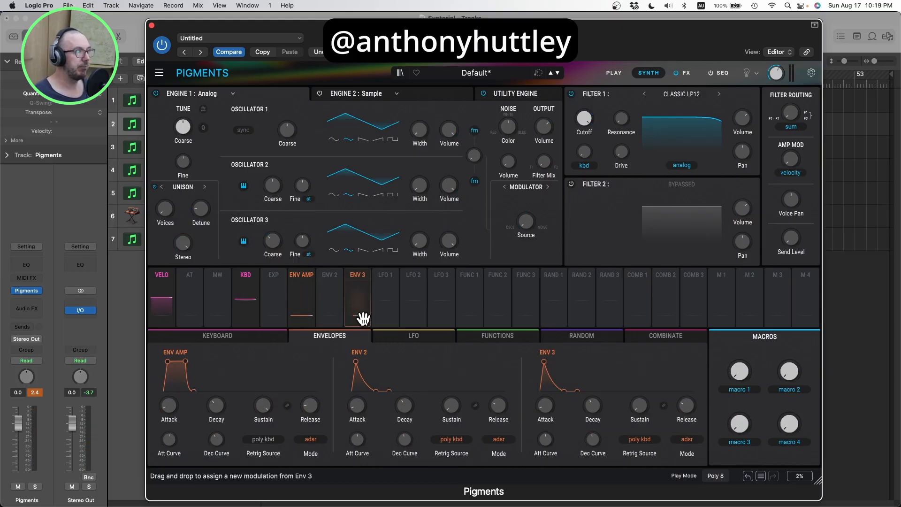
mouse_move(333, 280)
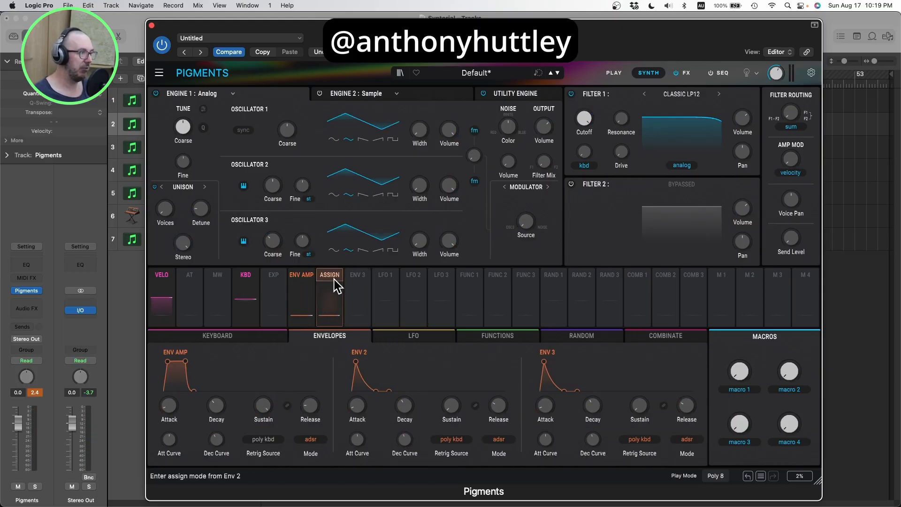
click(330, 275)
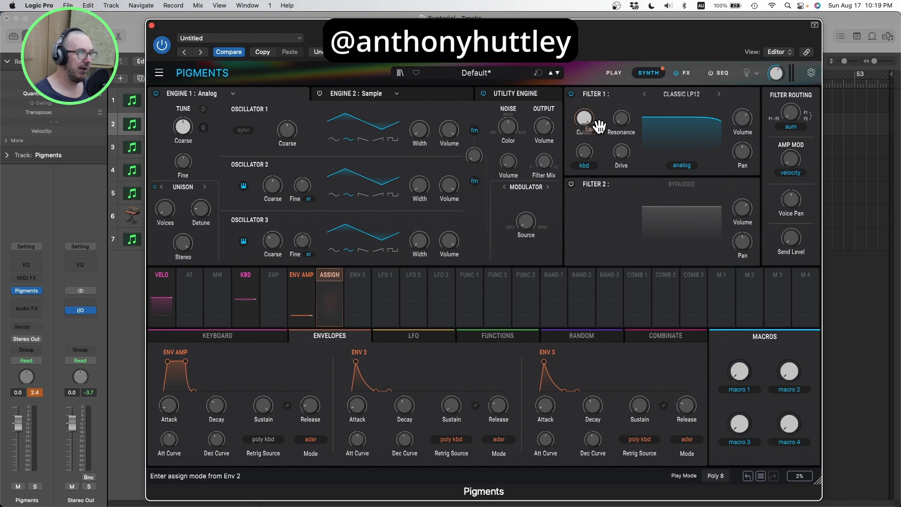
click(596, 123)
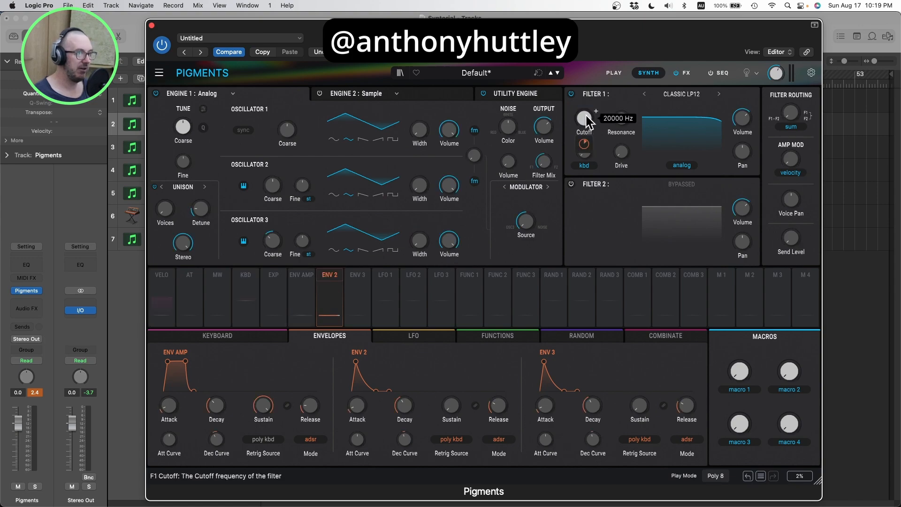
drag(587, 117, 586, 123)
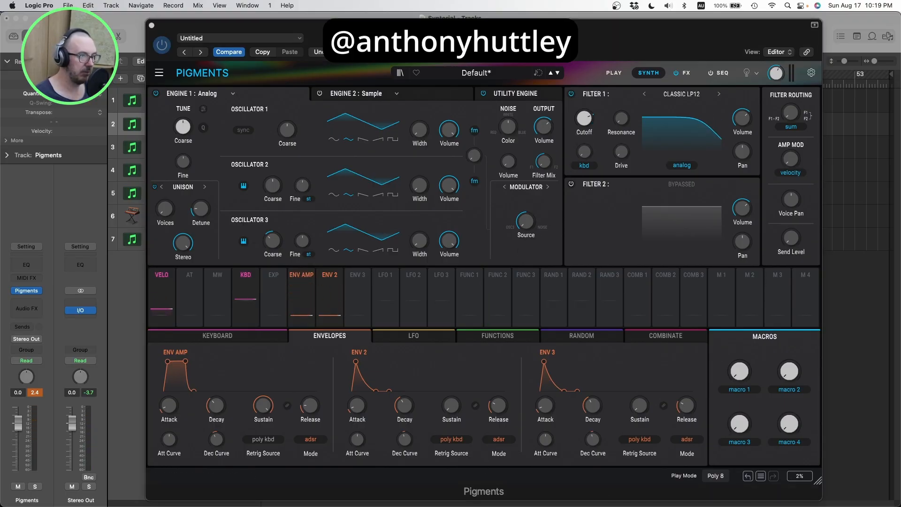
mouse_move(584, 118)
mouse_down()
mouse_move(584, 141)
mouse_move(583, 112)
mouse_up()
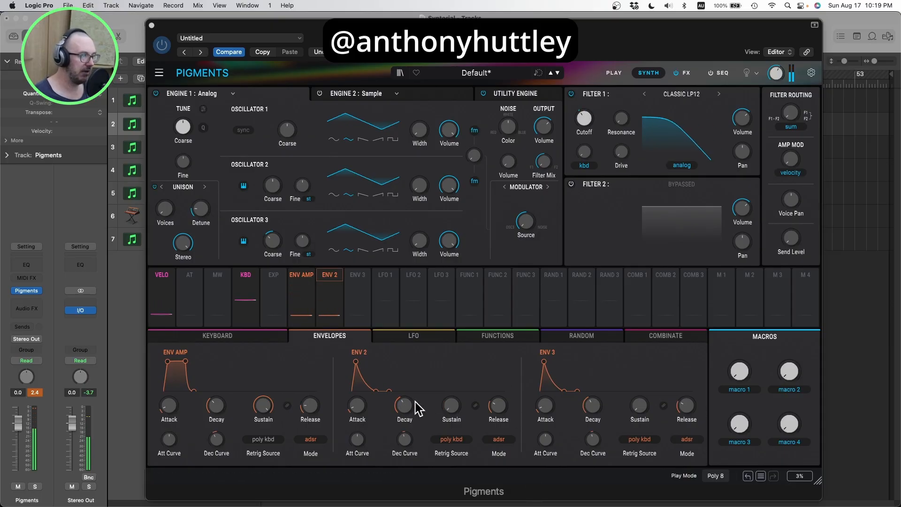
Shape Envelope 2 with a minimal attack, a 23 ms decay and a medium sustain level.
drag(414, 403, 462, 398)
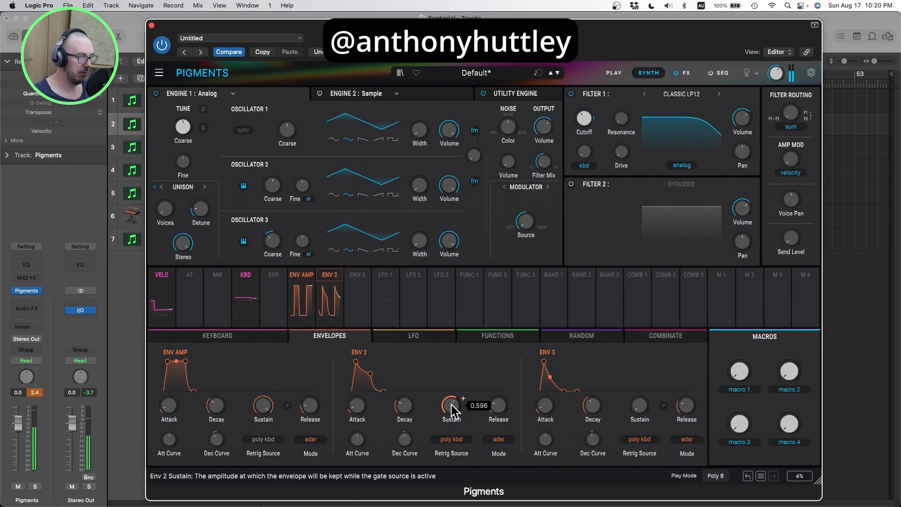
drag(405, 407, 405, 425)
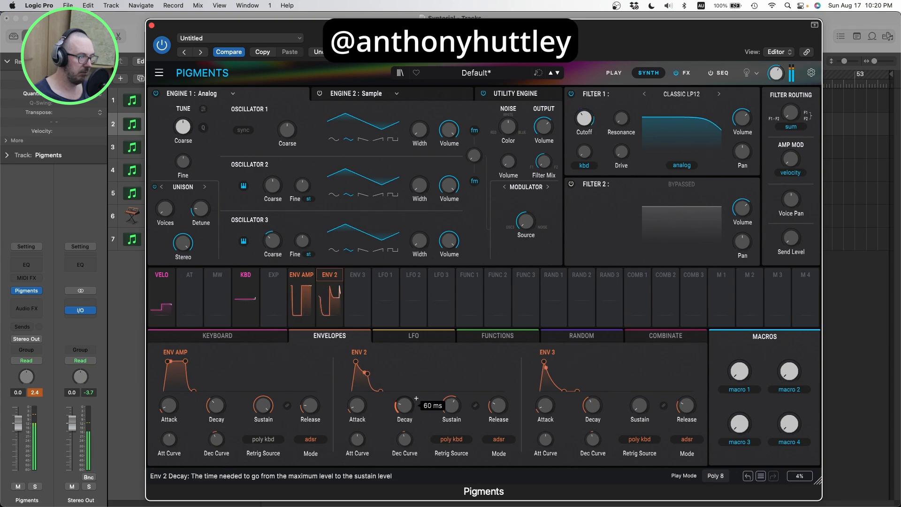
drag(450, 406, 451, 412)
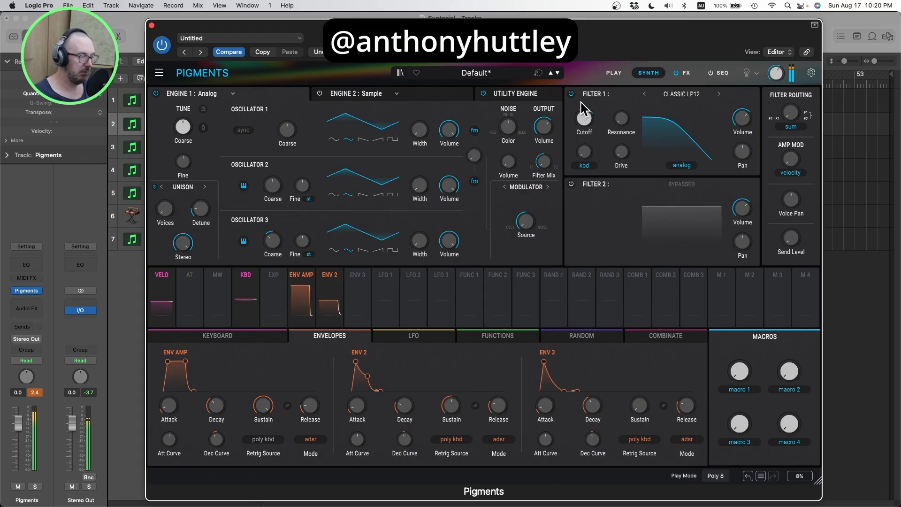
mouse_move(359, 407)
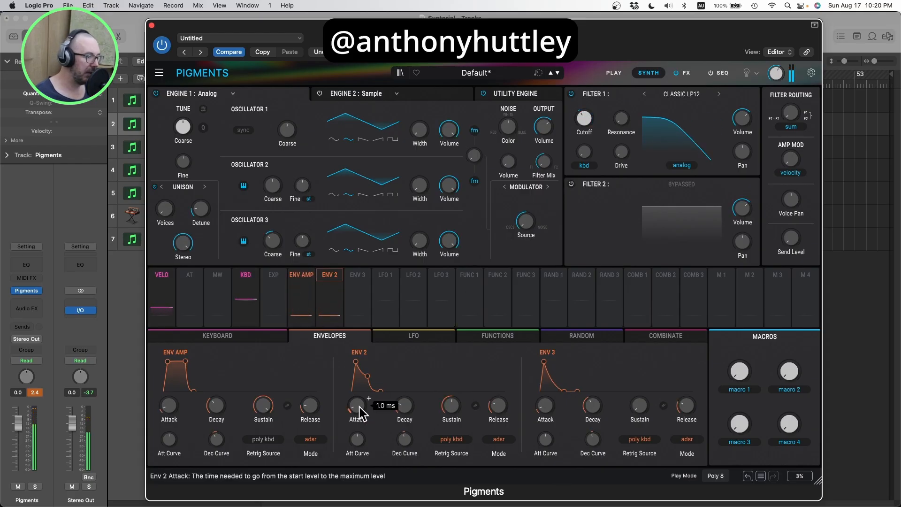
drag(359, 407, 360, 422)
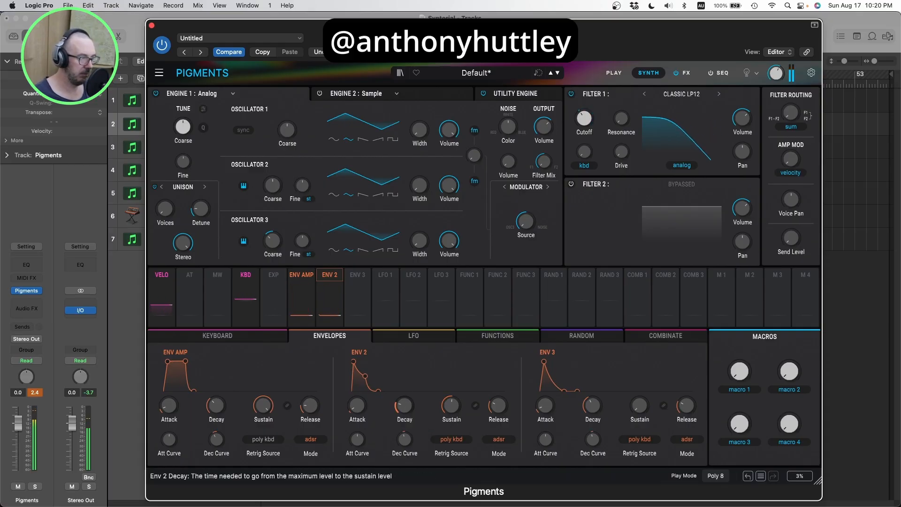
drag(405, 406, 407, 411)
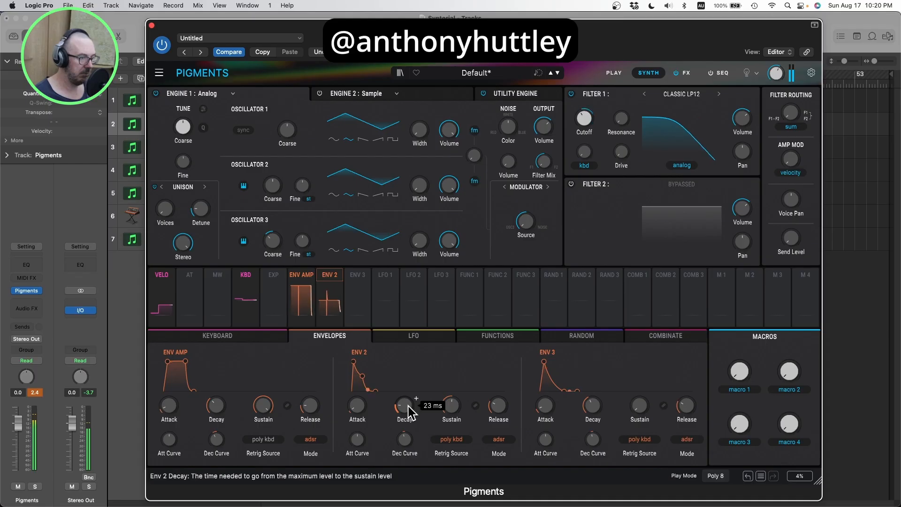
Adjust the amount by which Envelope 2 modulates Filter 1's cutoff.
mouse_move(589, 121)
mouse_move(585, 140)
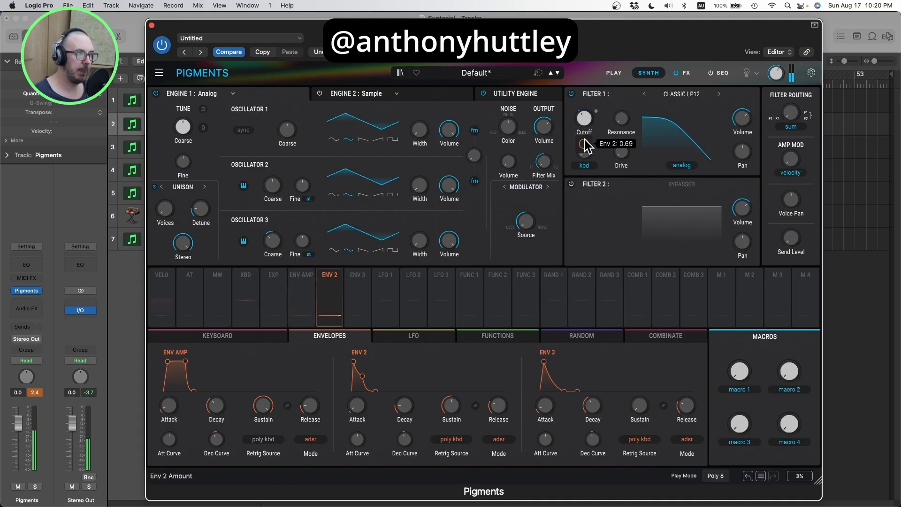
drag(583, 144, 583, 136)
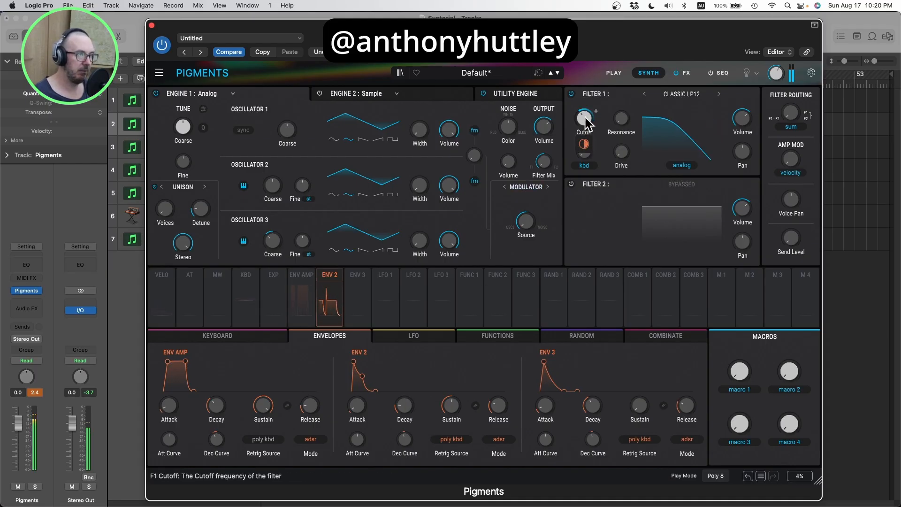
Switch Filter 1 to Classic LP24 and assign LFO 1 to modulate its pan by a small amount.
click(720, 94)
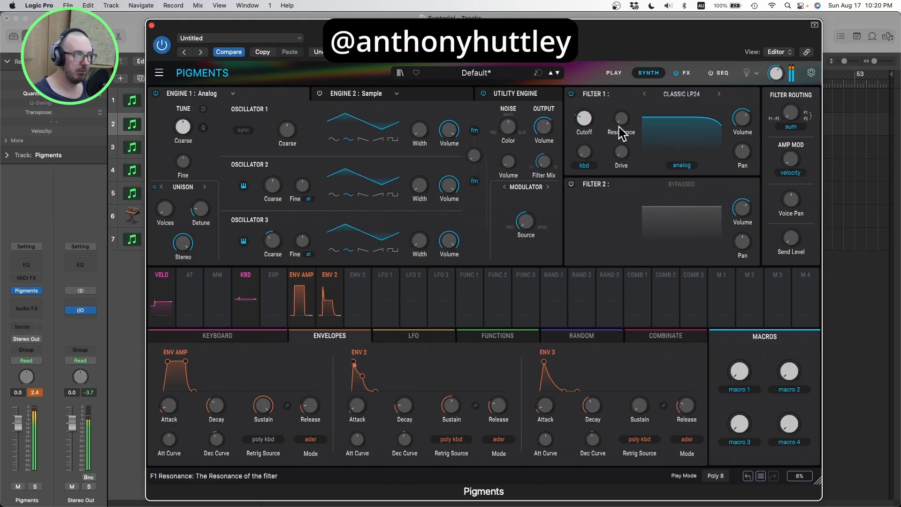
click(416, 314)
click(390, 276)
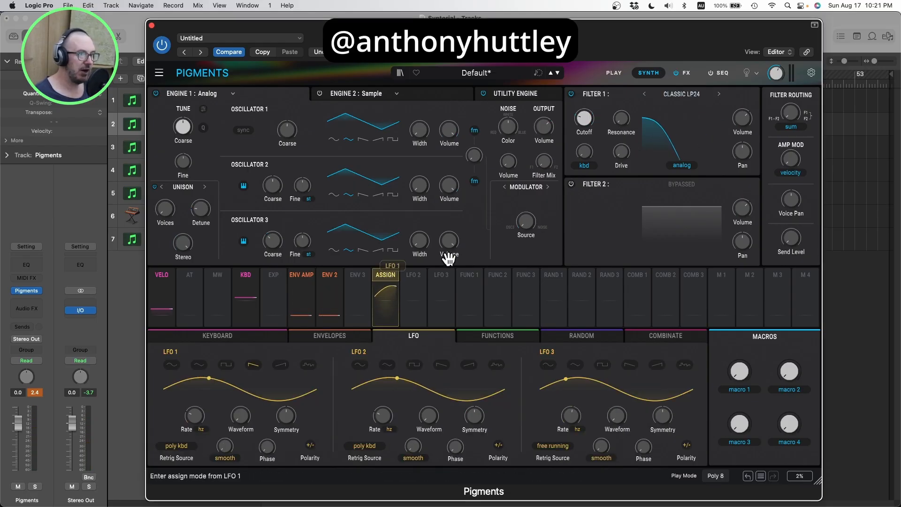
click(742, 151)
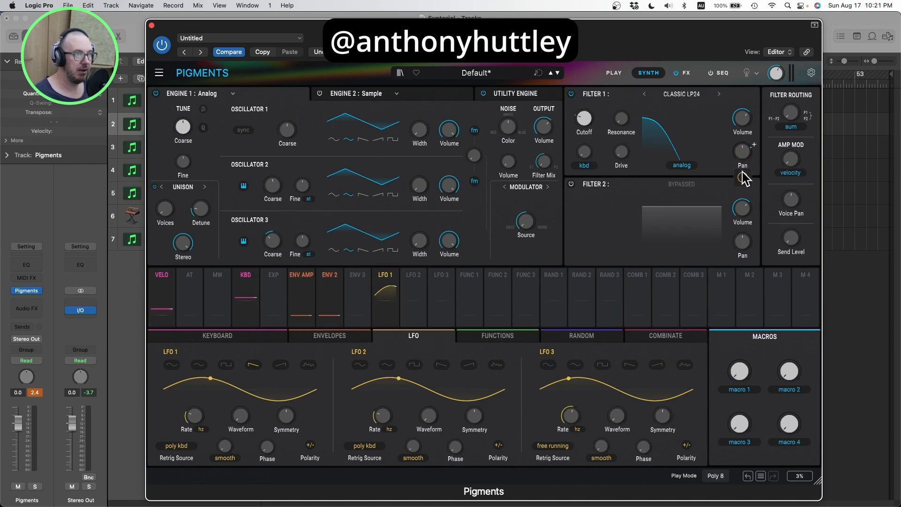
mouse_move(743, 176)
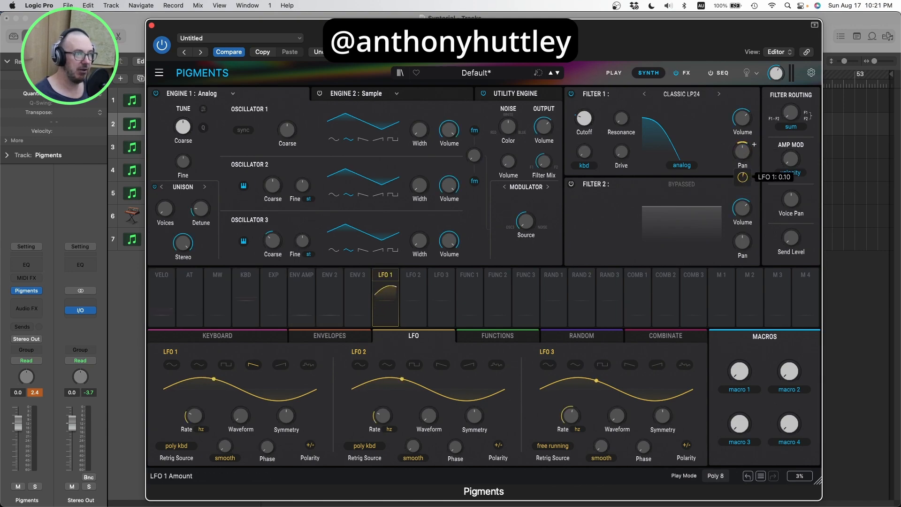
drag(742, 177, 742, 179)
Raise LFO 1's rate slightly and turn the master volume down to about -16.4 dB.
drag(196, 417, 206, 409)
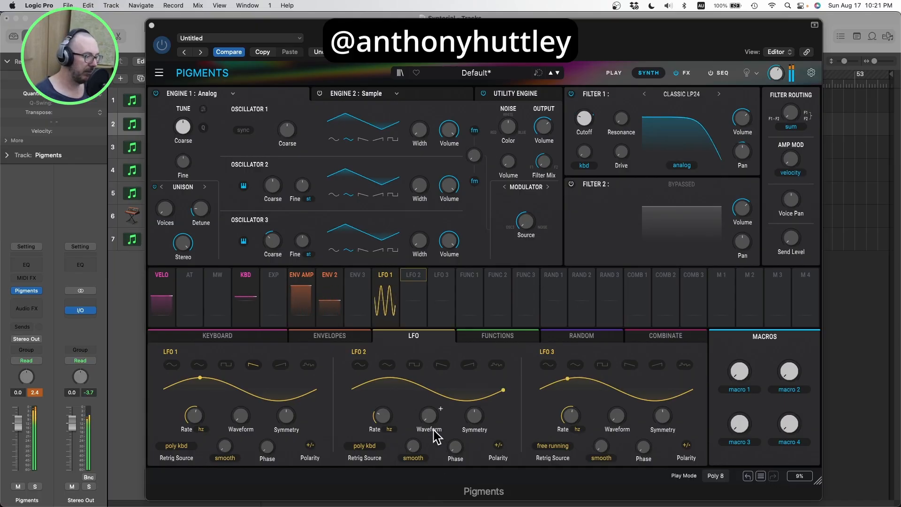
drag(776, 73, 774, 79)
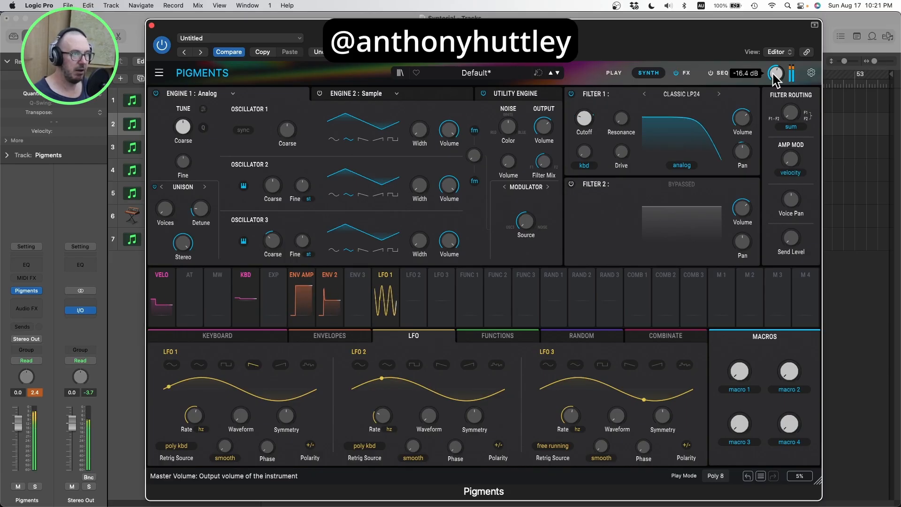
mouse_move(744, 180)
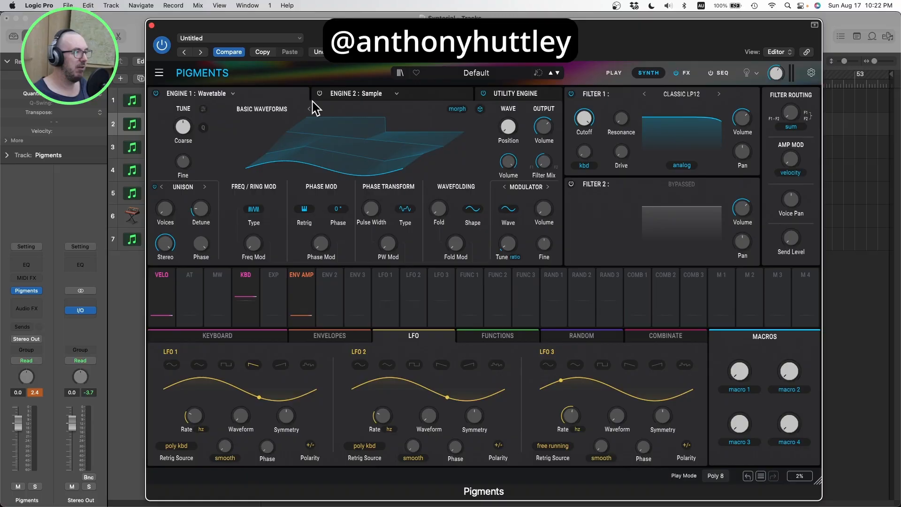
Switch Engine 1 to Analog and slightly detune oscillator 2 with its fine tuning.
click(230, 94)
click(170, 123)
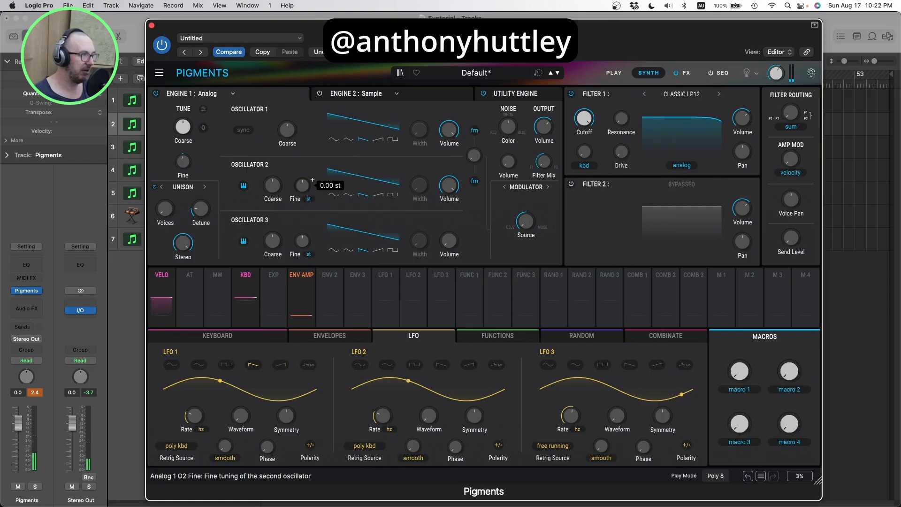
drag(302, 186, 303, 185)
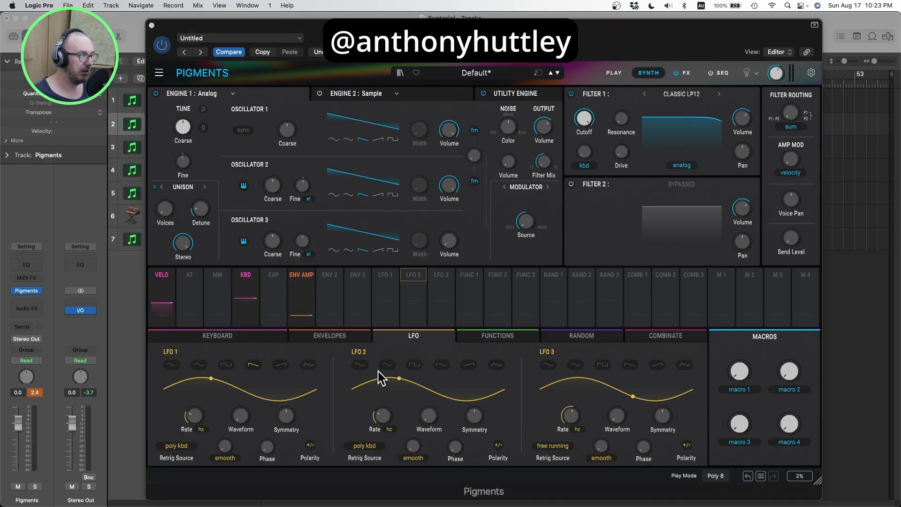
Assign Envelope 2 to modulate Filter 1's cutoff and lower the cutoff frequency from fully open.
click(347, 339)
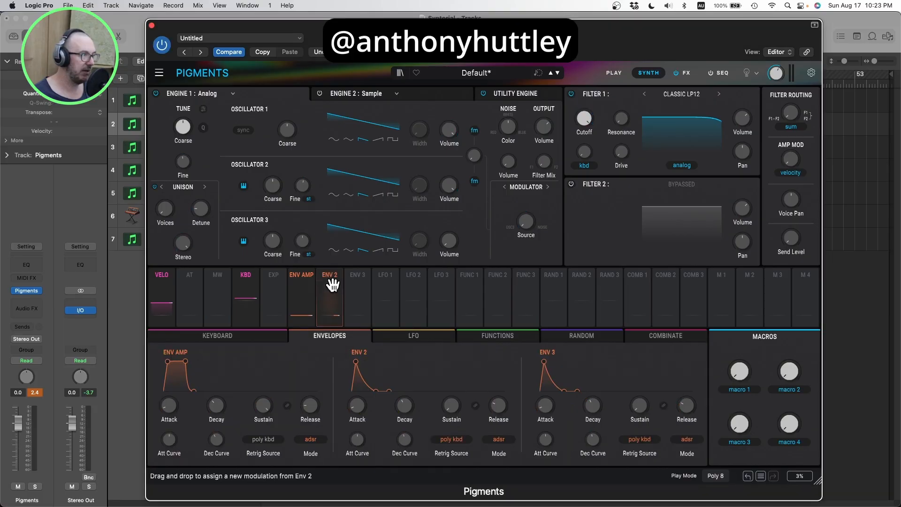
drag(346, 279, 580, 123)
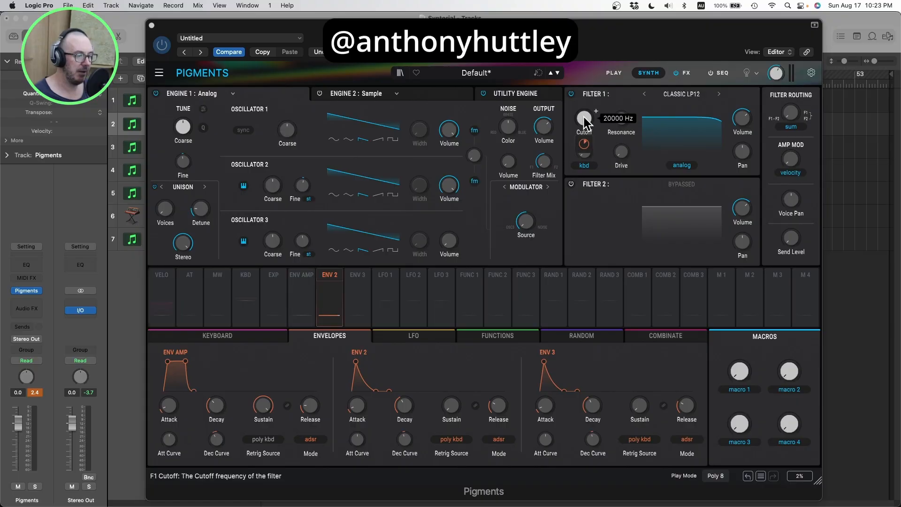
drag(584, 121, 585, 185)
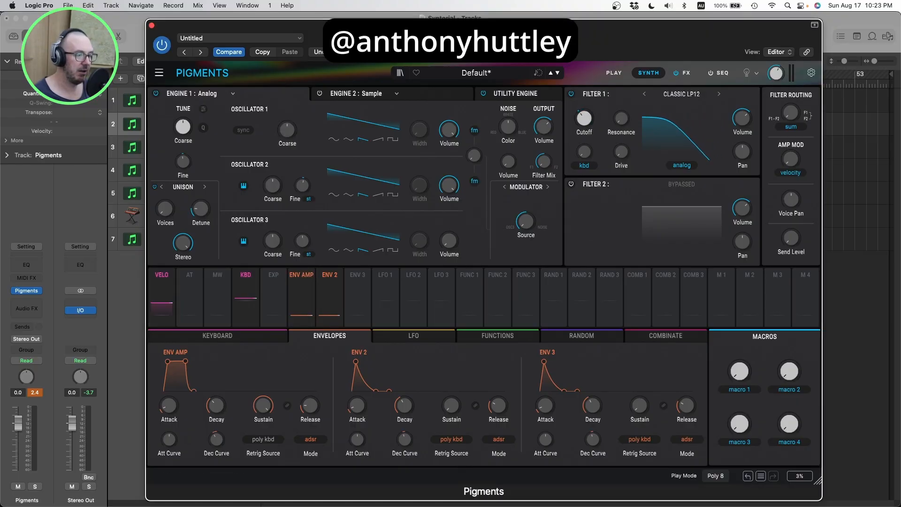
mouse_move(589, 132)
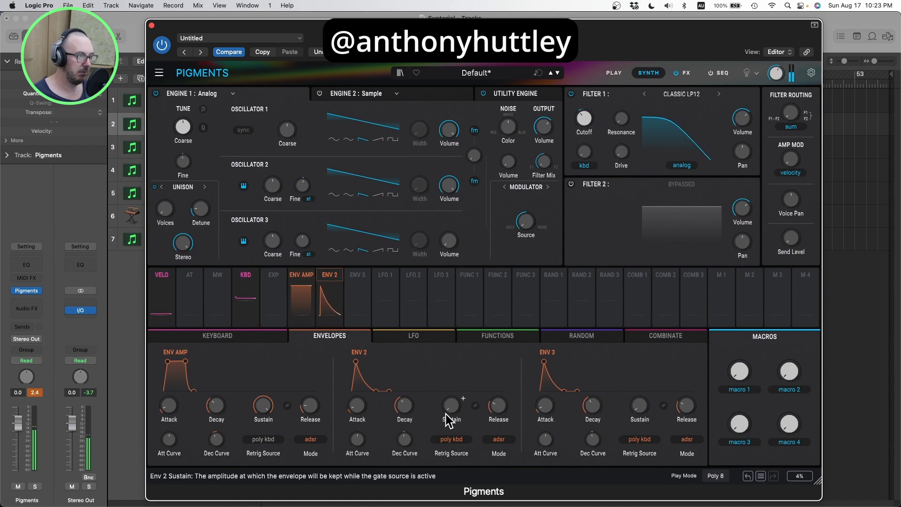
Raise Envelope 2's sustain to a fairly high level and set the play mode to Mono.
drag(445, 414, 404, 407)
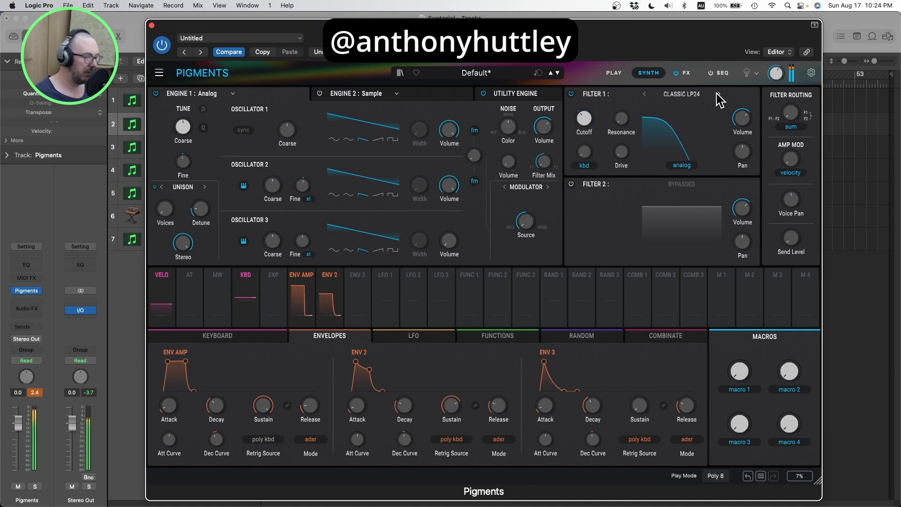
click(715, 475)
click(721, 336)
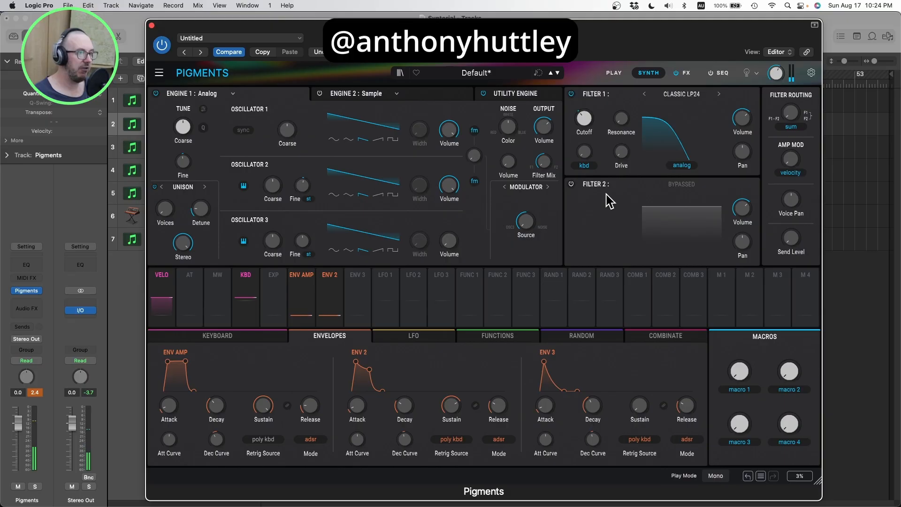
Enable Filter 2 as Classic LP24 and assign LFO 1 to modulate its cutoff.
click(571, 184)
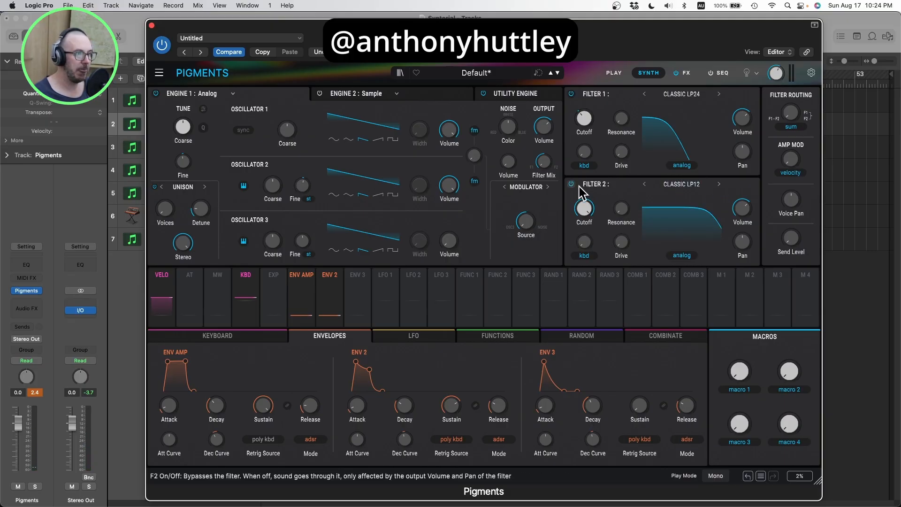
click(719, 184)
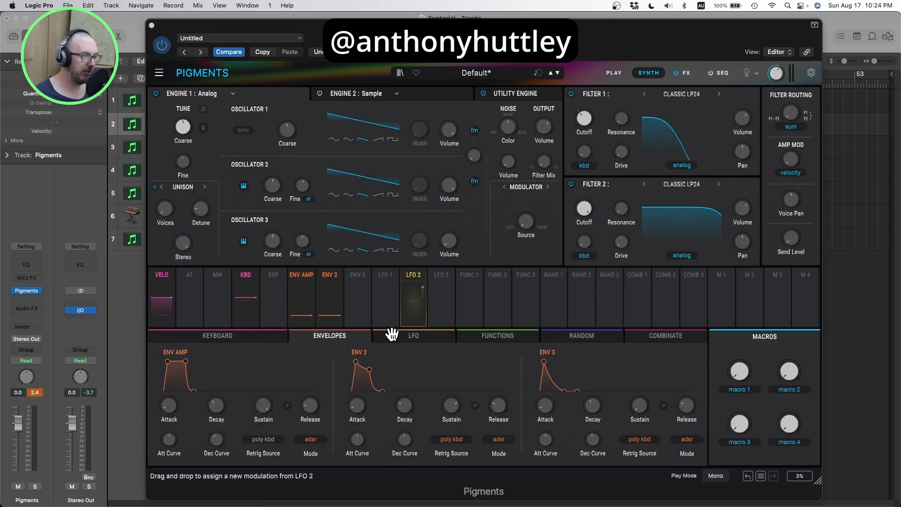
click(411, 335)
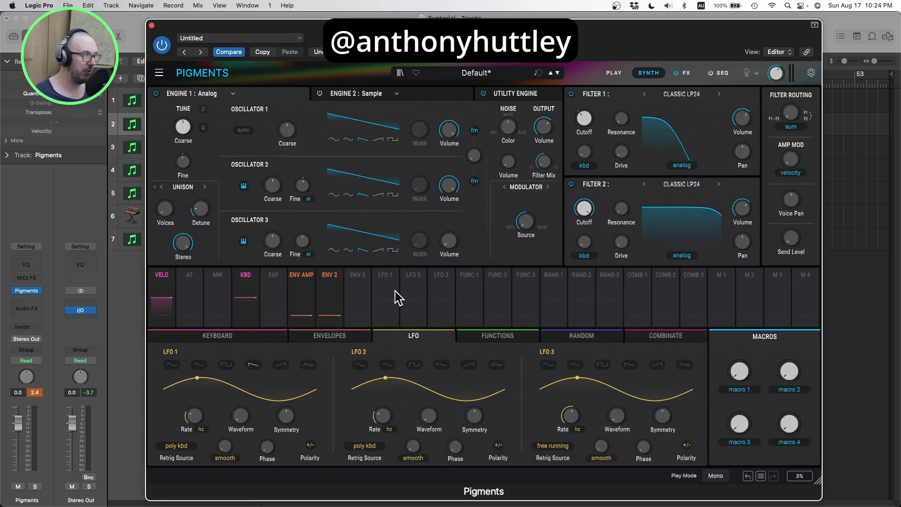
drag(384, 281, 581, 210)
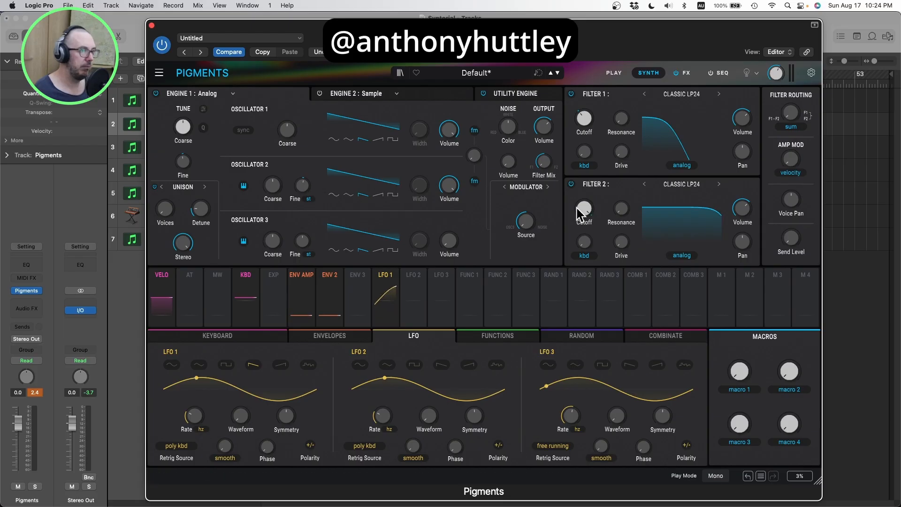
mouse_move(583, 217)
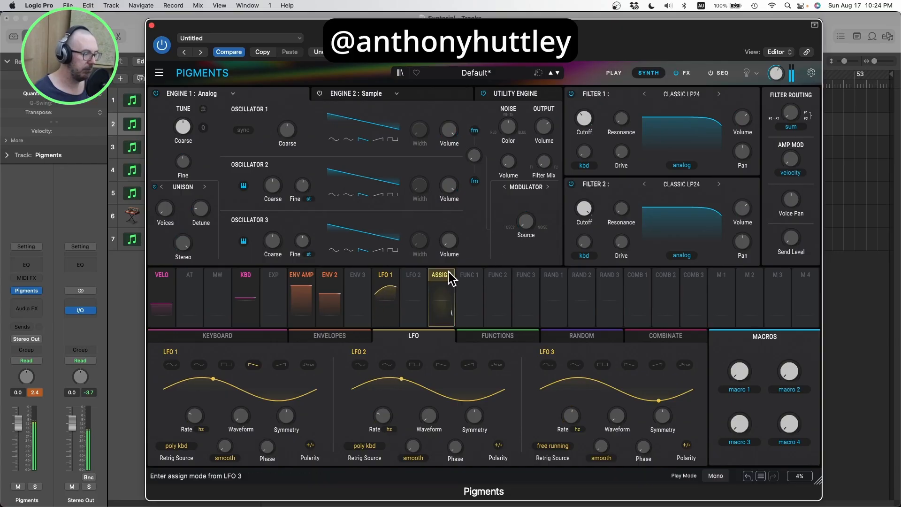
Set LFO 1 to a sine waveform and raise its rate well above 0.500 Hz for a fast oscillation.
drag(359, 337, 195, 413)
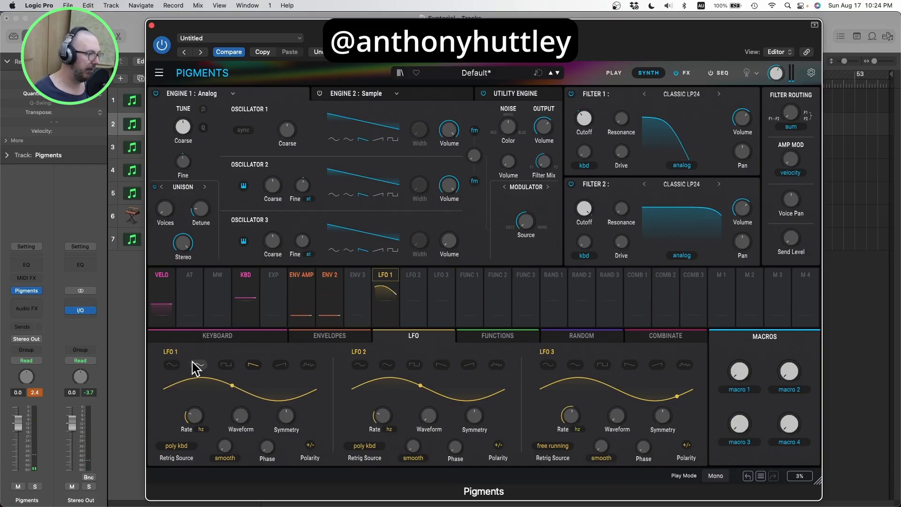
click(172, 364)
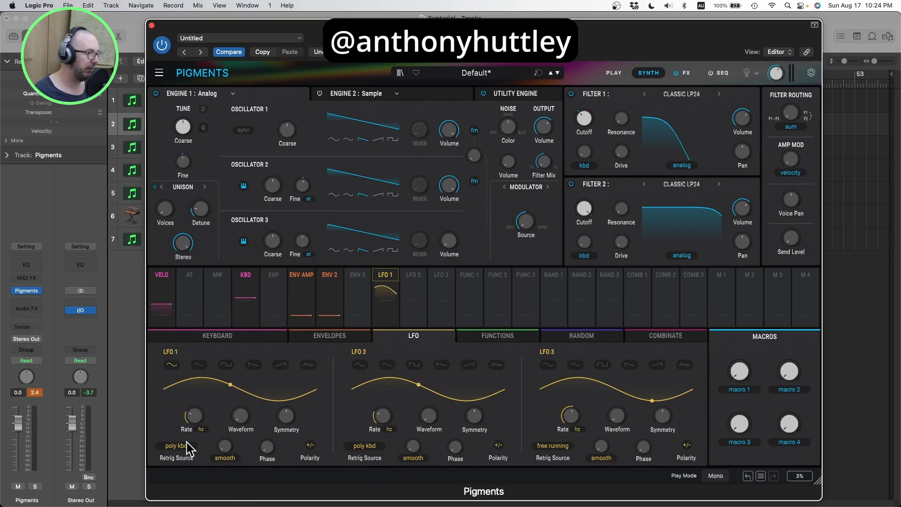
mouse_move(195, 415)
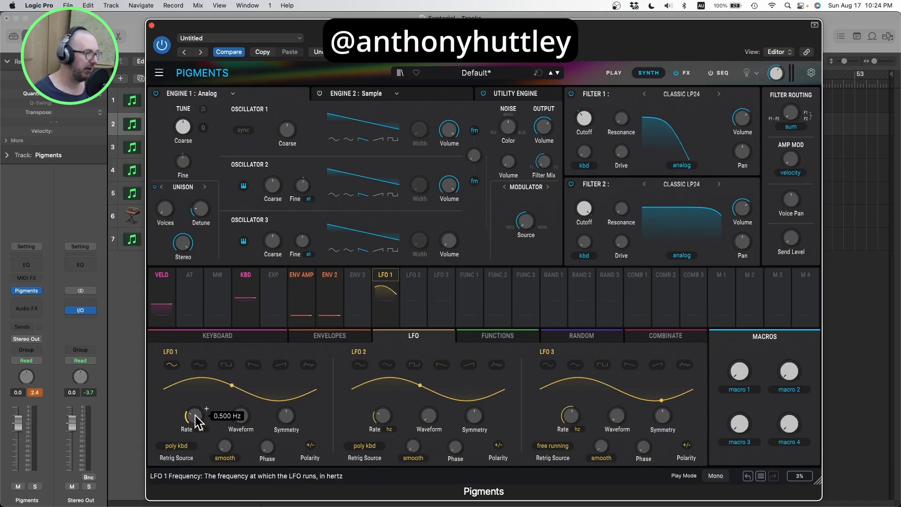
drag(196, 419, 195, 361)
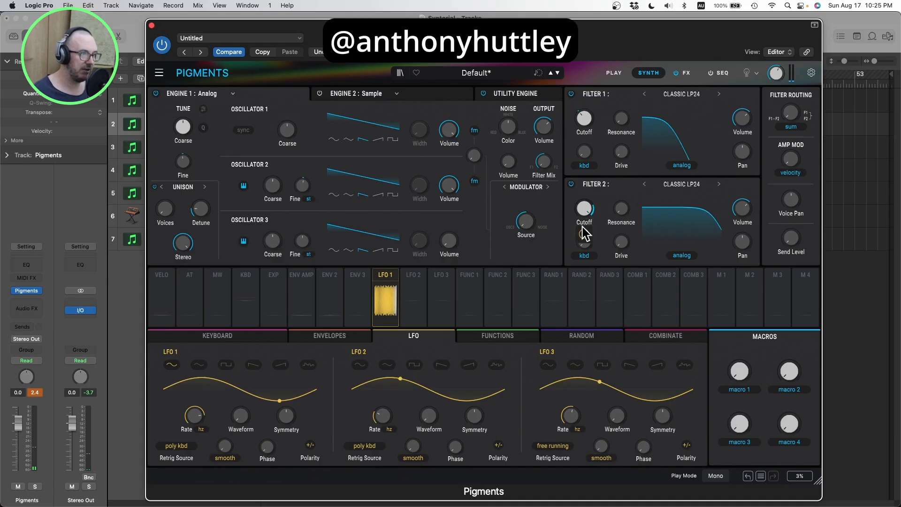
Adjust the amount by which LFO 1 modulates Filter 2's cutoff.
mouse_move(585, 233)
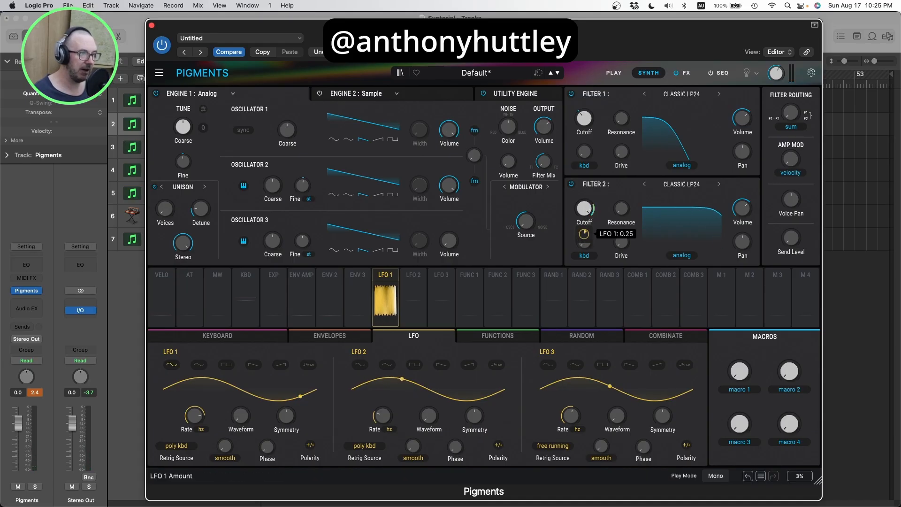
drag(584, 233, 584, 243)
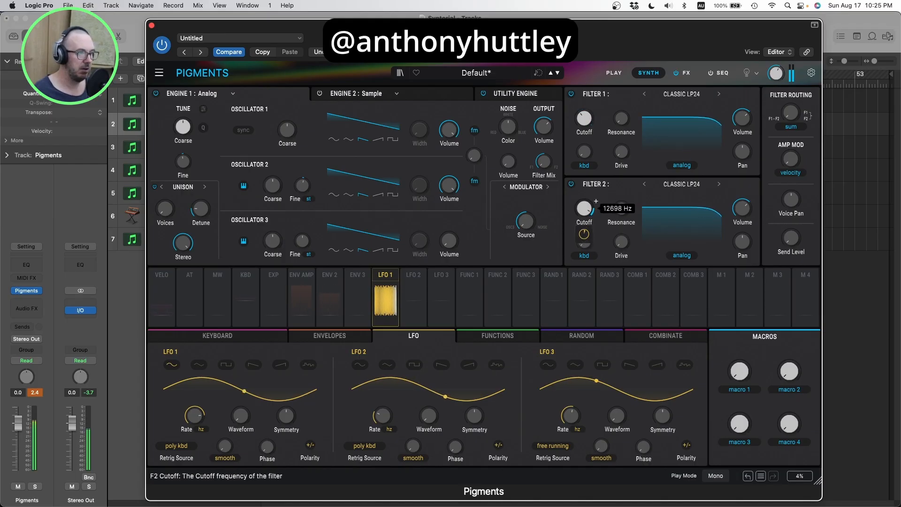
click(583, 234)
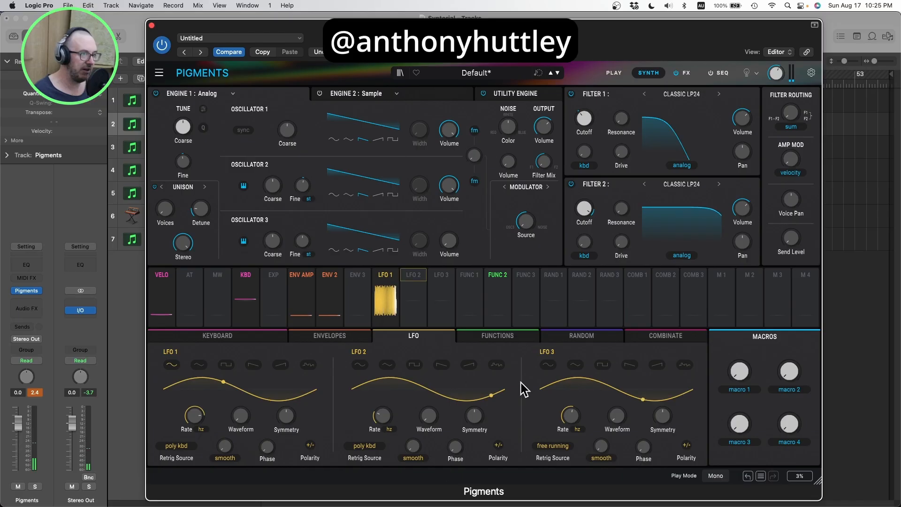
Add a Distortion effect to the first slot of FX A and adjust the master volume.
mouse_move(676, 277)
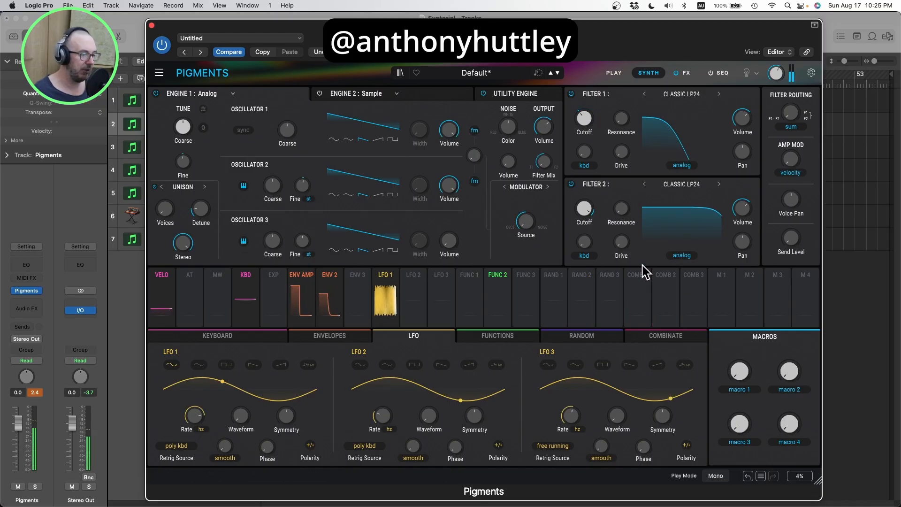
click(688, 72)
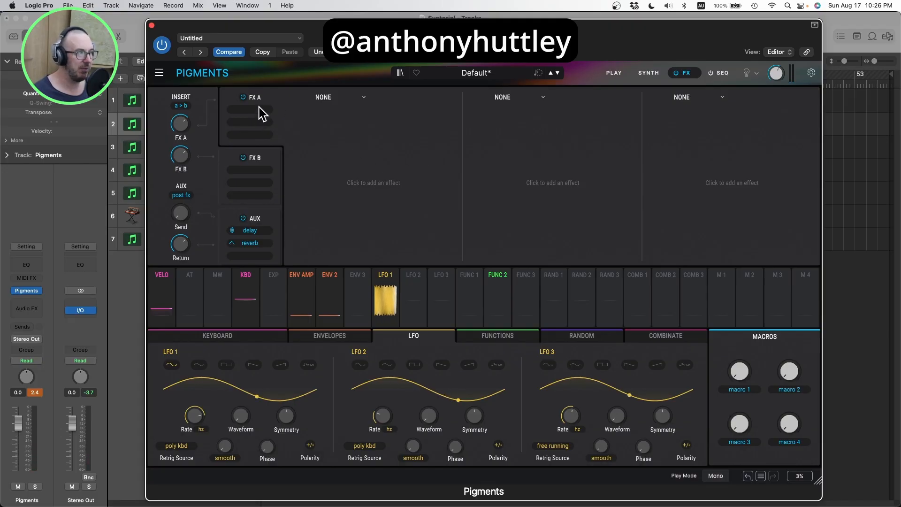
click(331, 97)
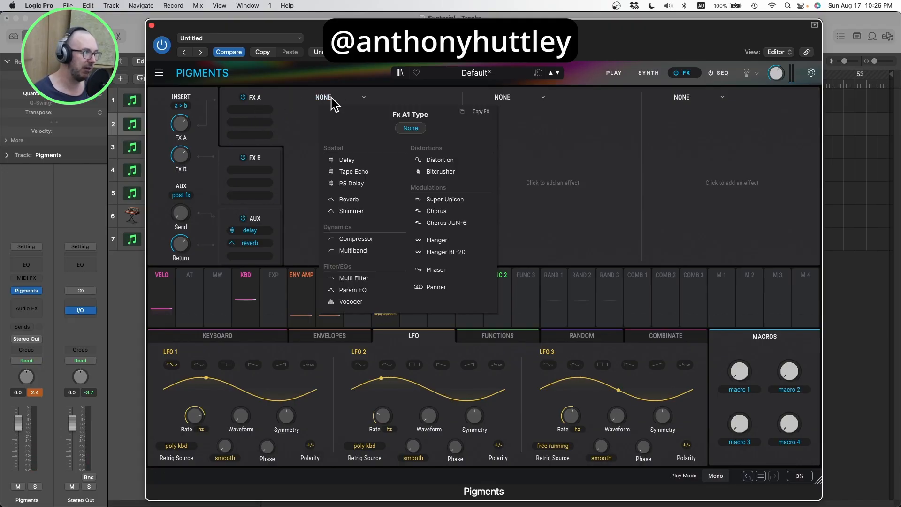
click(433, 160)
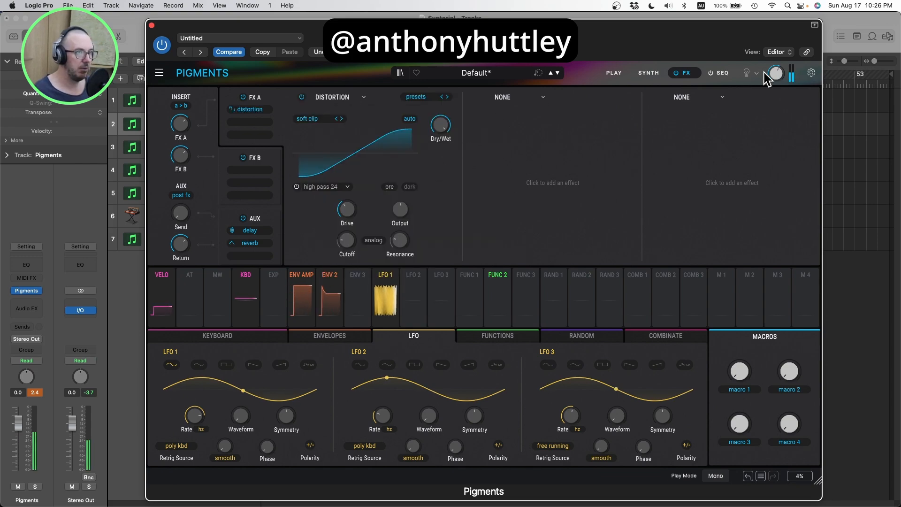
mouse_move(774, 73)
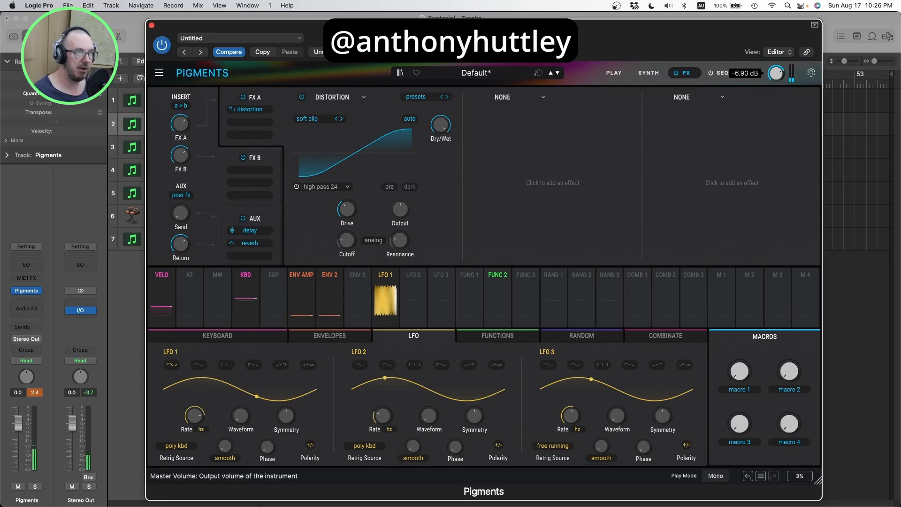
drag(776, 73, 776, 74)
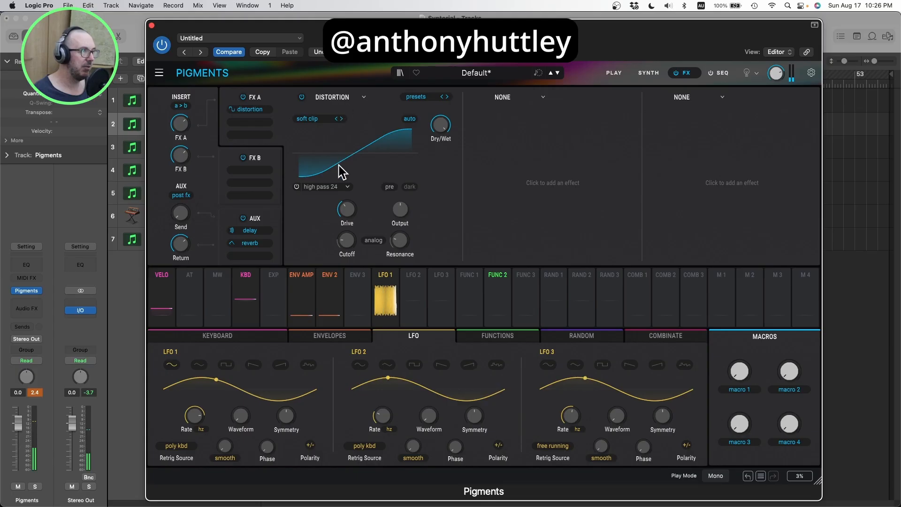
Add a Delay to the second slot and a Reverb to the third slot of FX A.
click(508, 96)
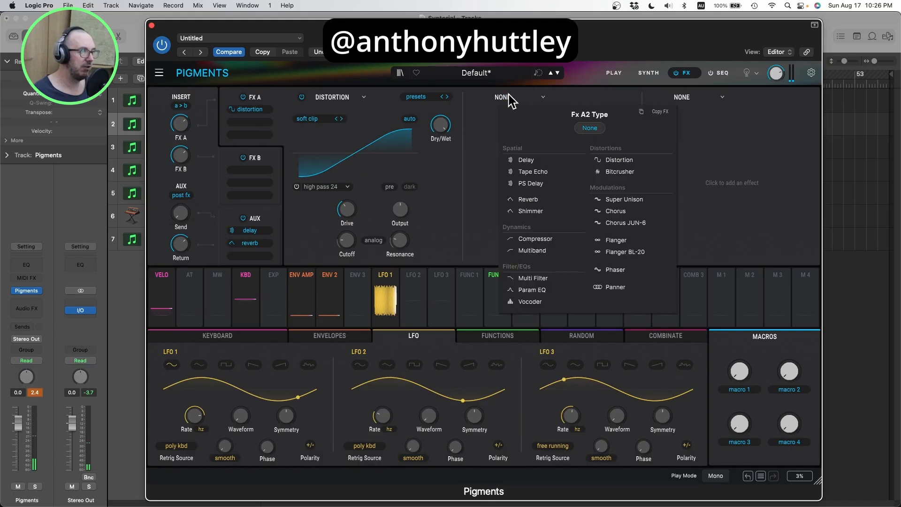
click(536, 157)
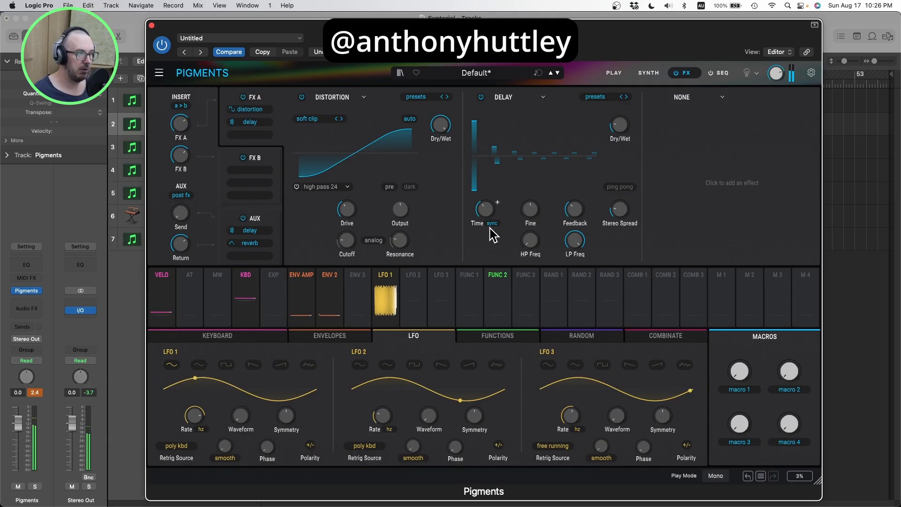
click(681, 97)
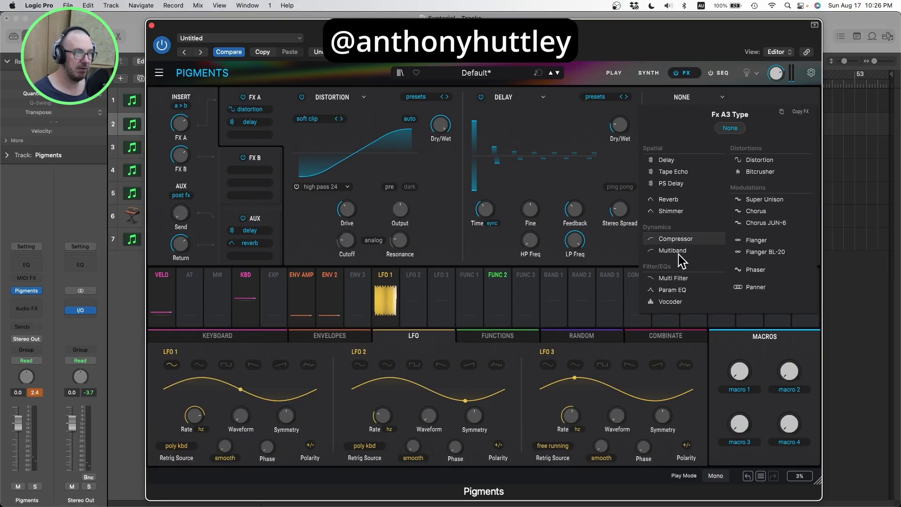
click(669, 201)
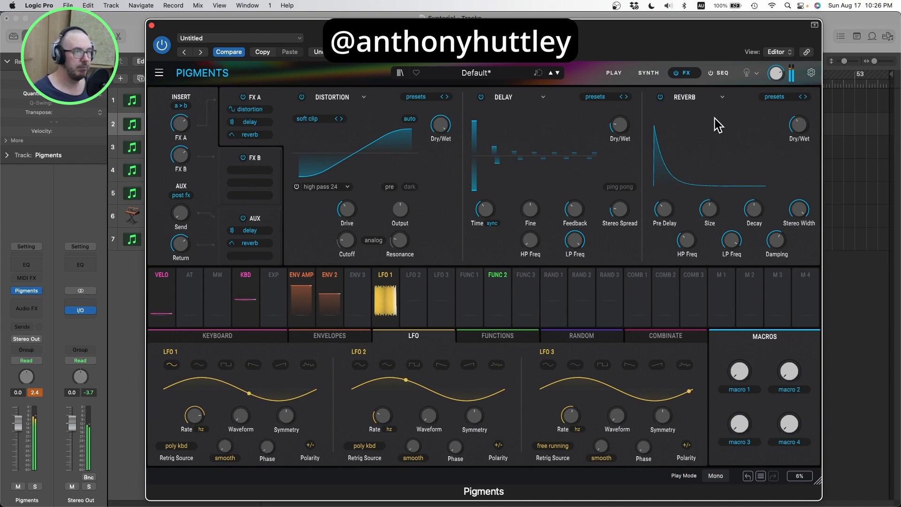
Compare the patch's sound with Filter 2 bypassed and switched back on.
click(650, 73)
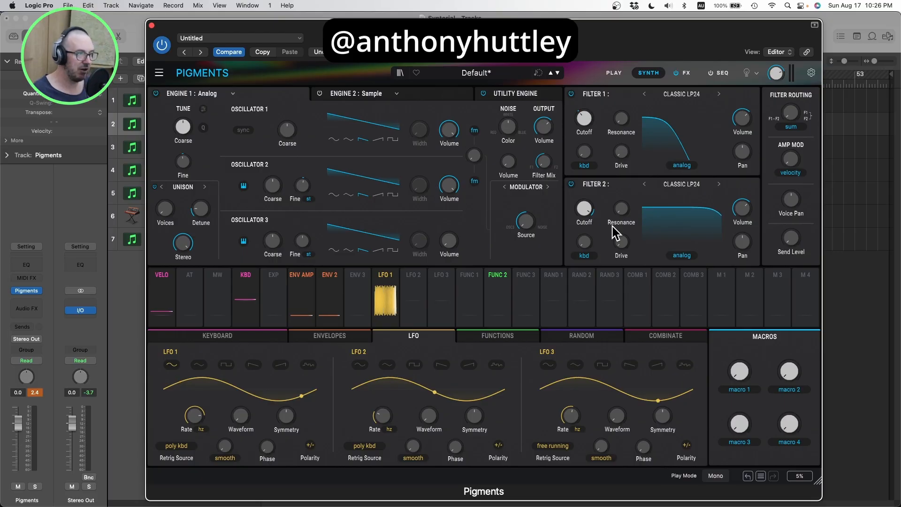
click(571, 184)
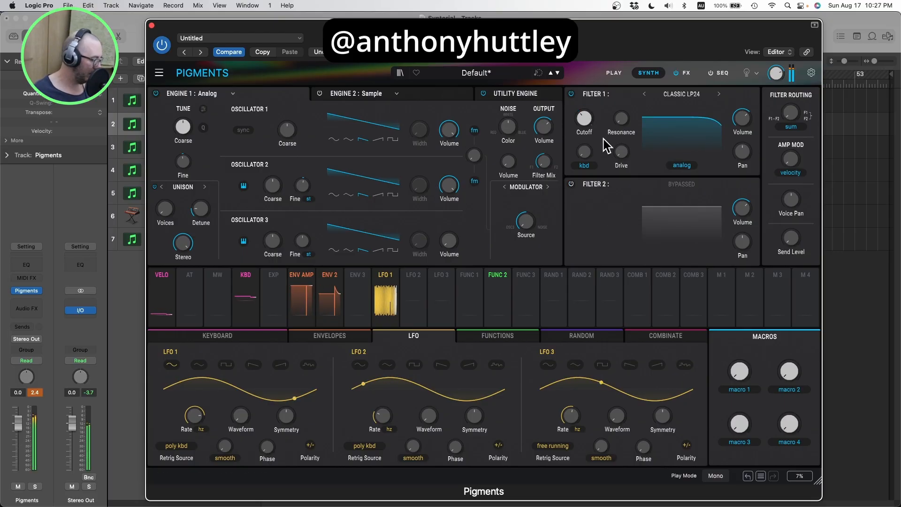
click(570, 184)
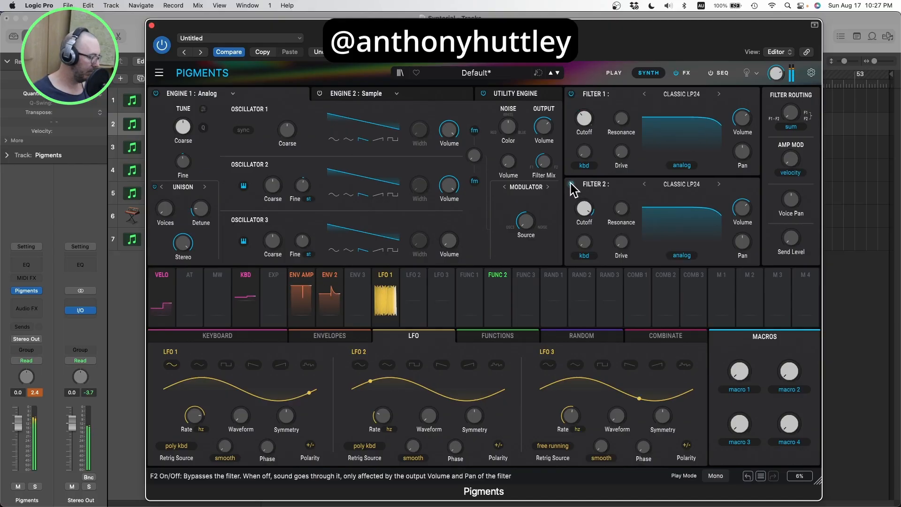